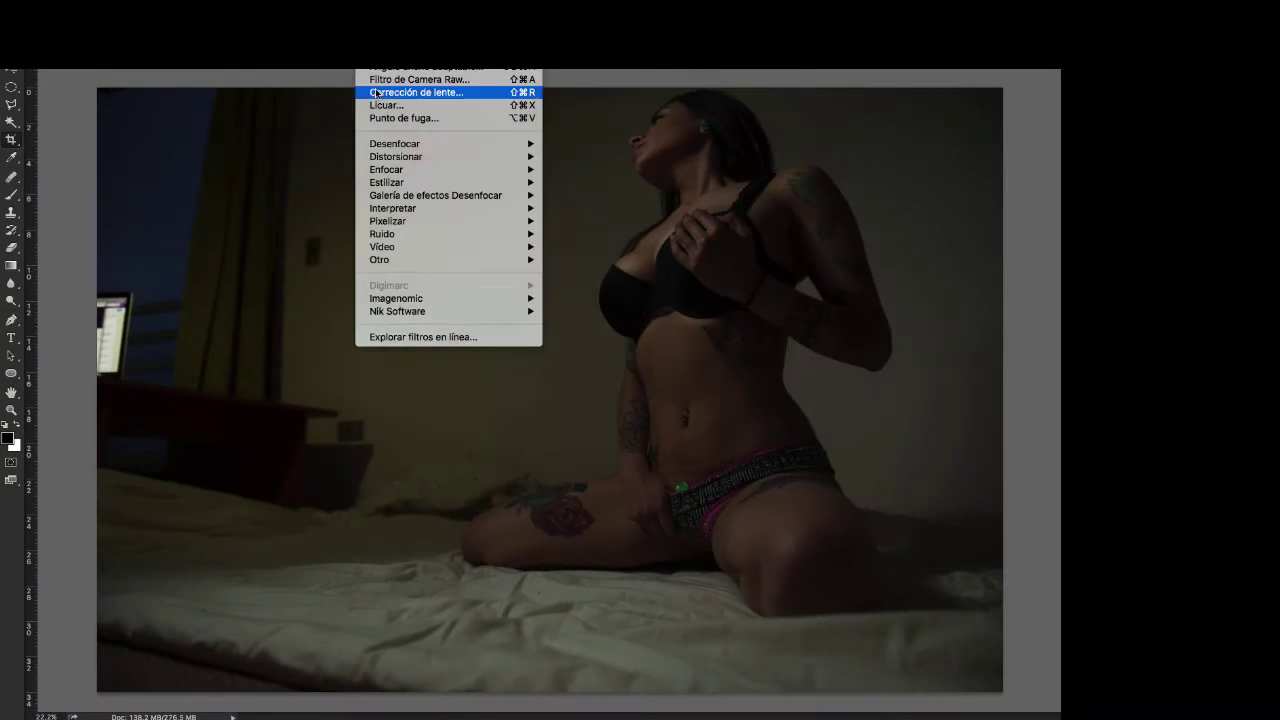
# Apply a Camera Raw Filter pass that brightens the dim bedroom portrait
pyautogui.click(414, 91)
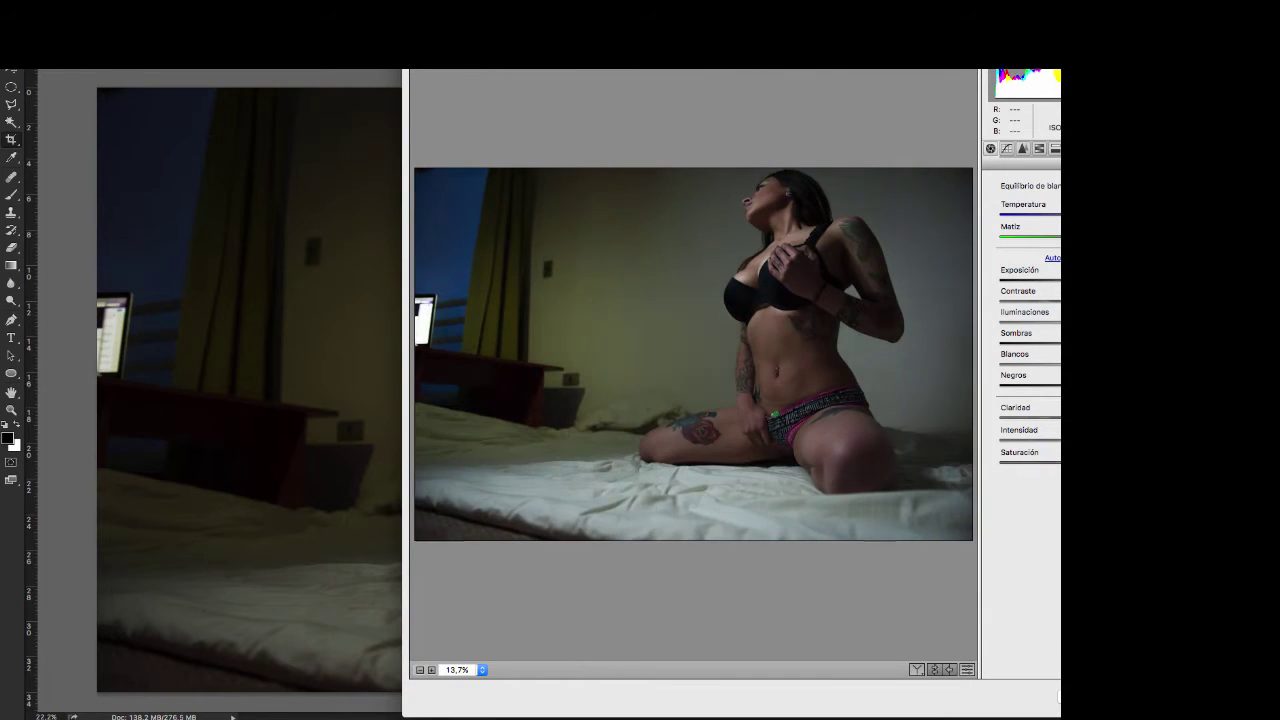
pyautogui.press('Return')
pyautogui.scroll(5, 789, 343)
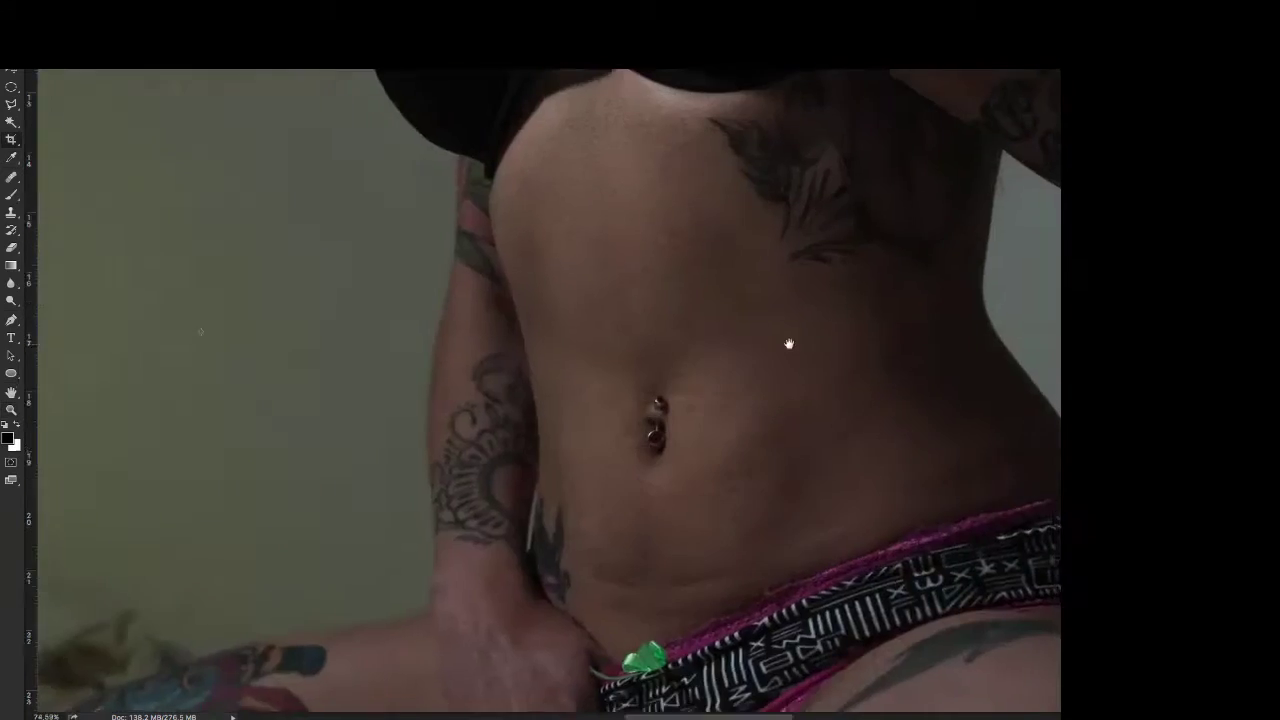
pyautogui.scroll(5, 755, 453)
pyautogui.scroll(-5, 755, 453)
pyautogui.scroll(-5, 786, 409)
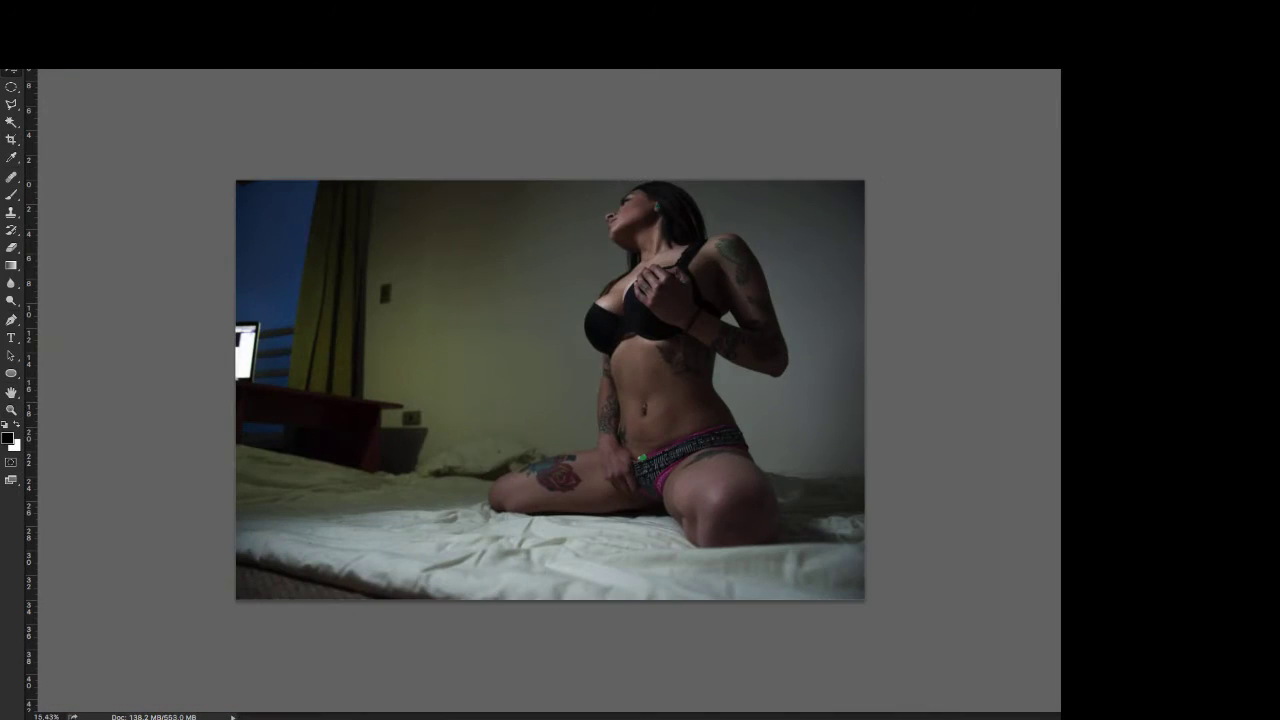
# Zoom into the abdomen and spot-heal the blemishes below and above the navel
pyautogui.scroll(5, 743, 498)
pyautogui.scroll(3, 741, 333)
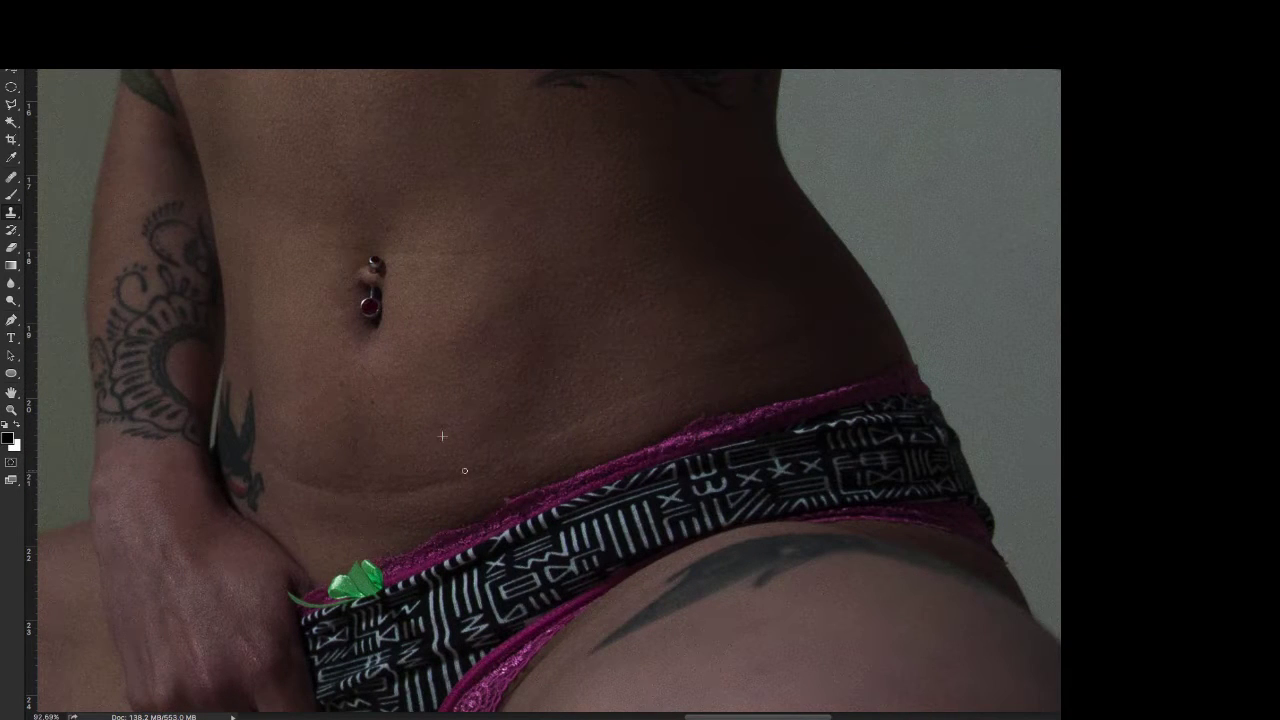
pyautogui.scroll(-2, 274, 505)
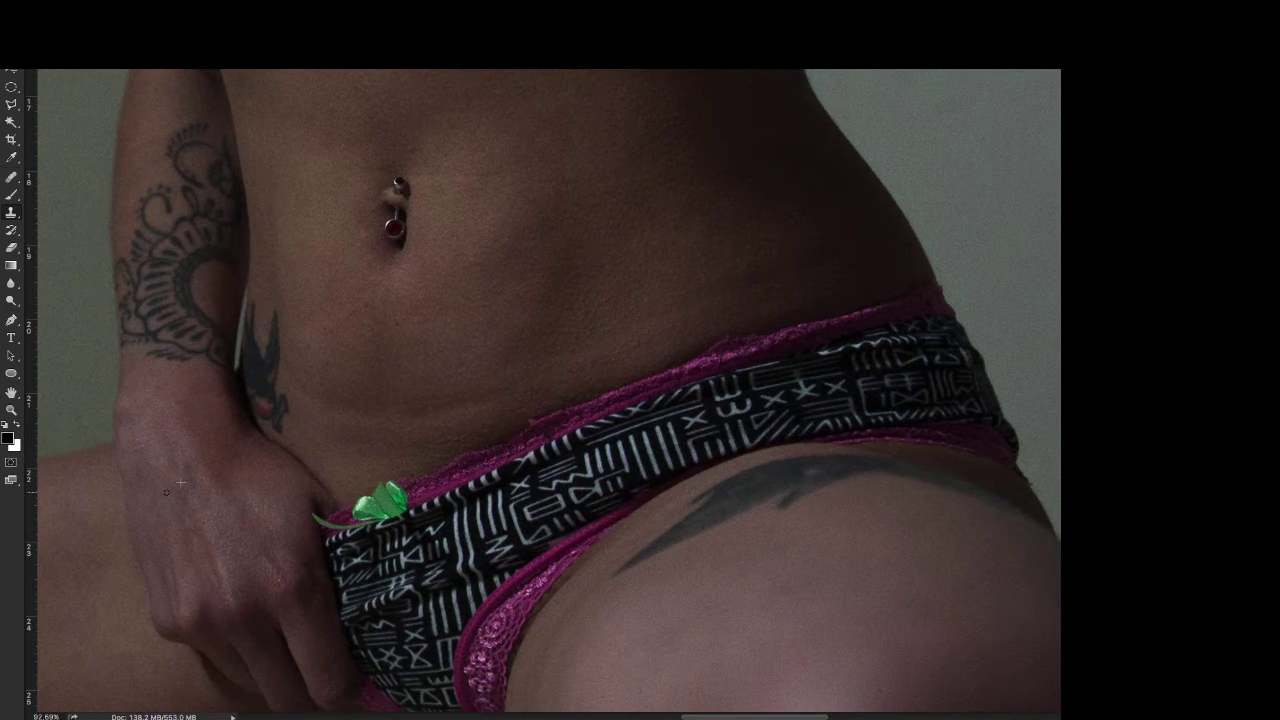
pyautogui.scroll(1, 275, 488)
pyautogui.scroll(6, 446, 341)
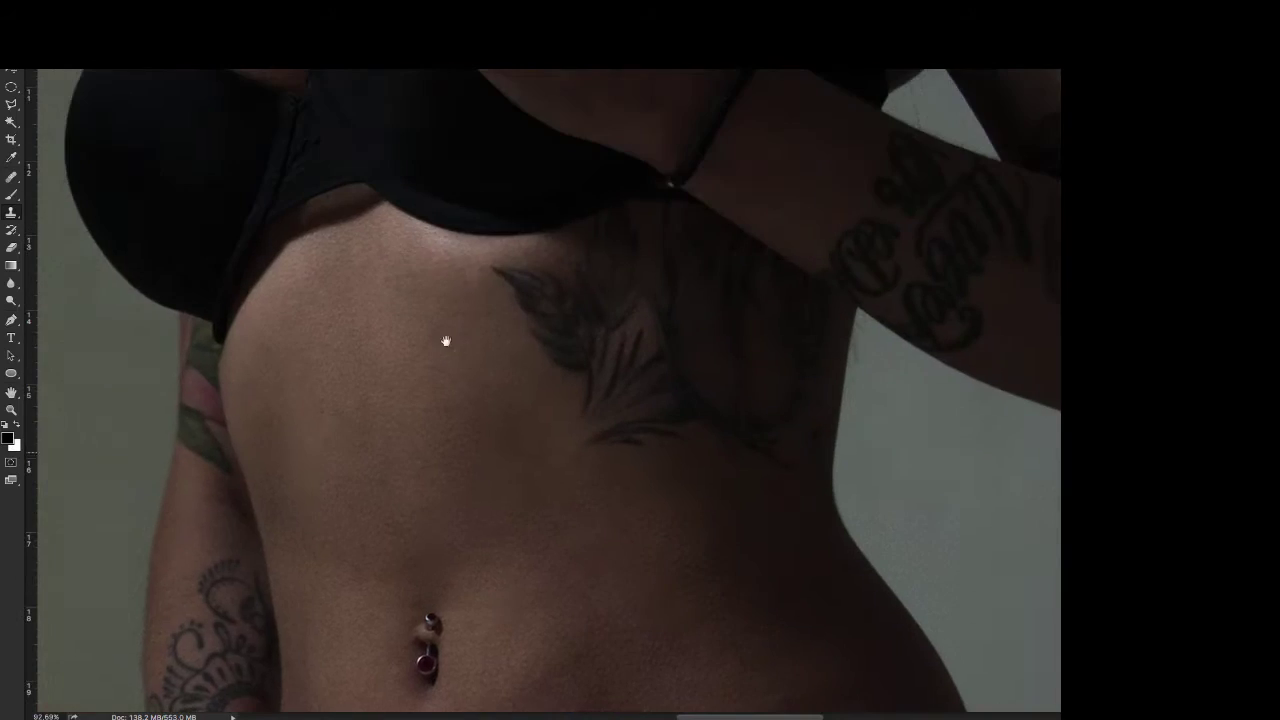
pyautogui.scroll(2, 390, 281)
pyautogui.scroll(3, 471, 298)
pyautogui.hscroll(2, 471, 298)
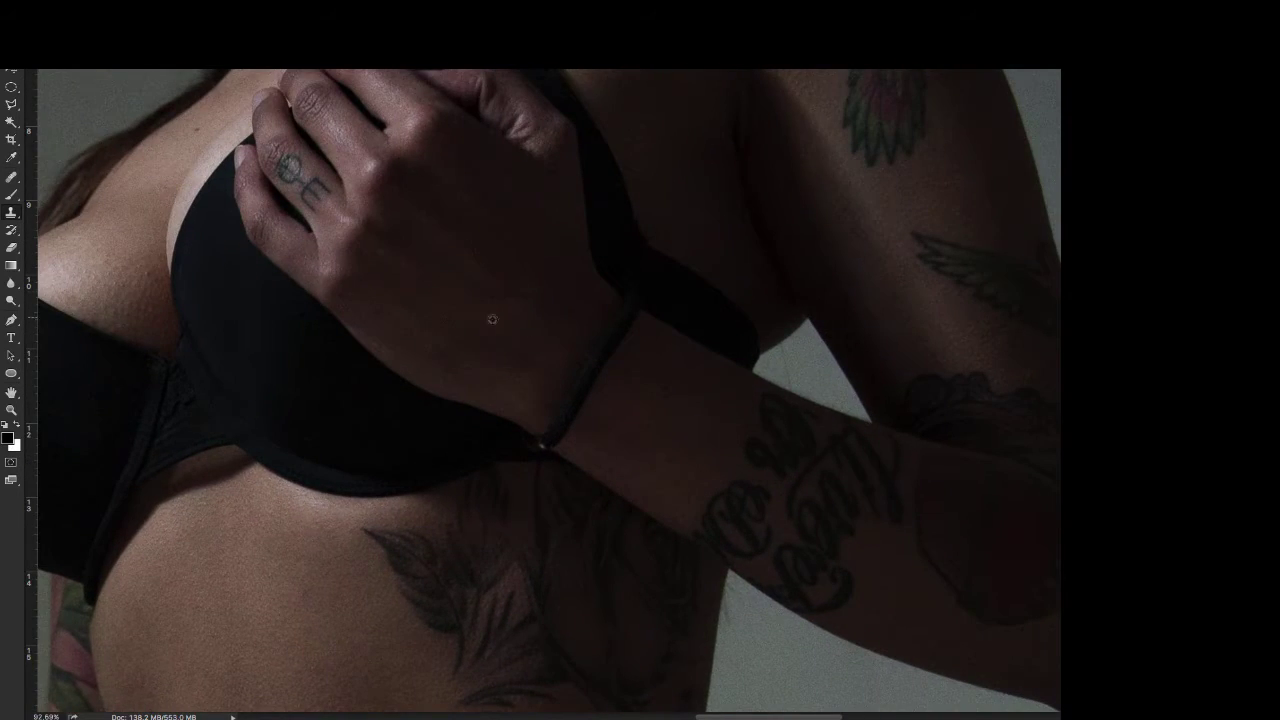
pyautogui.scroll(3, 640, 320)
pyautogui.scroll(-3, 700, 300)
pyautogui.scroll(6, 463, 242)
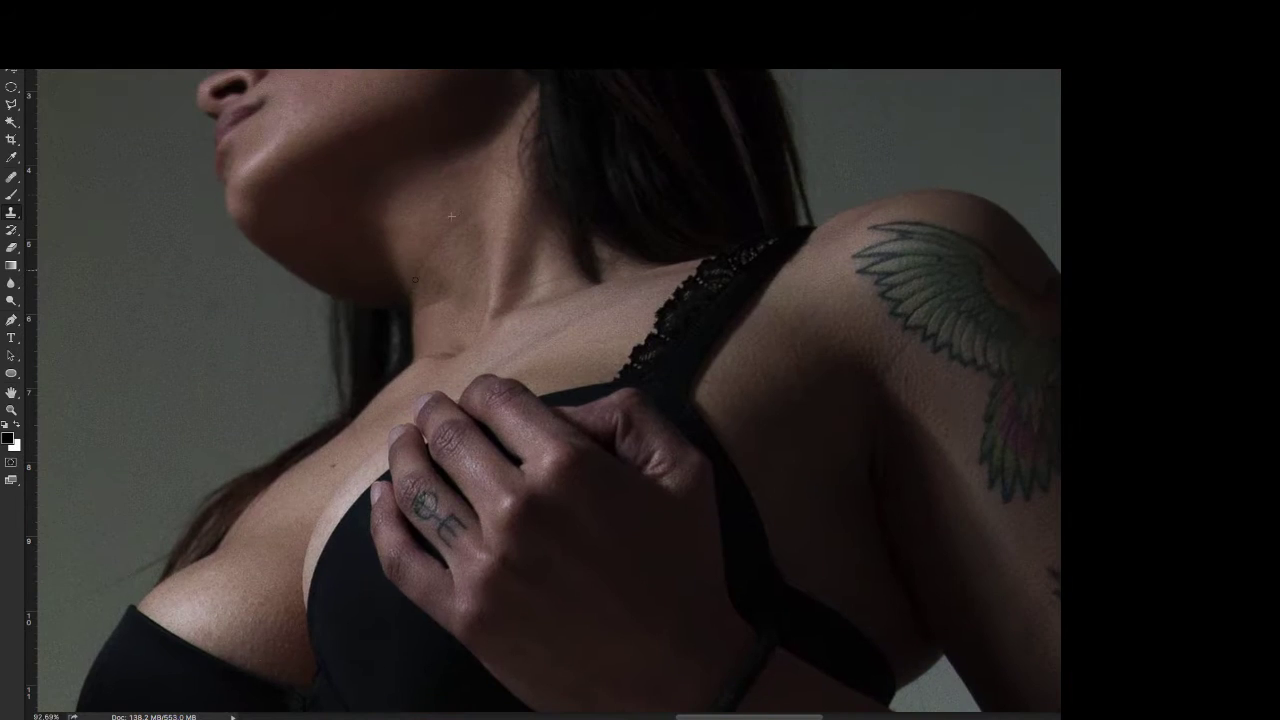
pyautogui.scroll(-2, 451, 216)
pyautogui.scroll(-3, 503, 429)
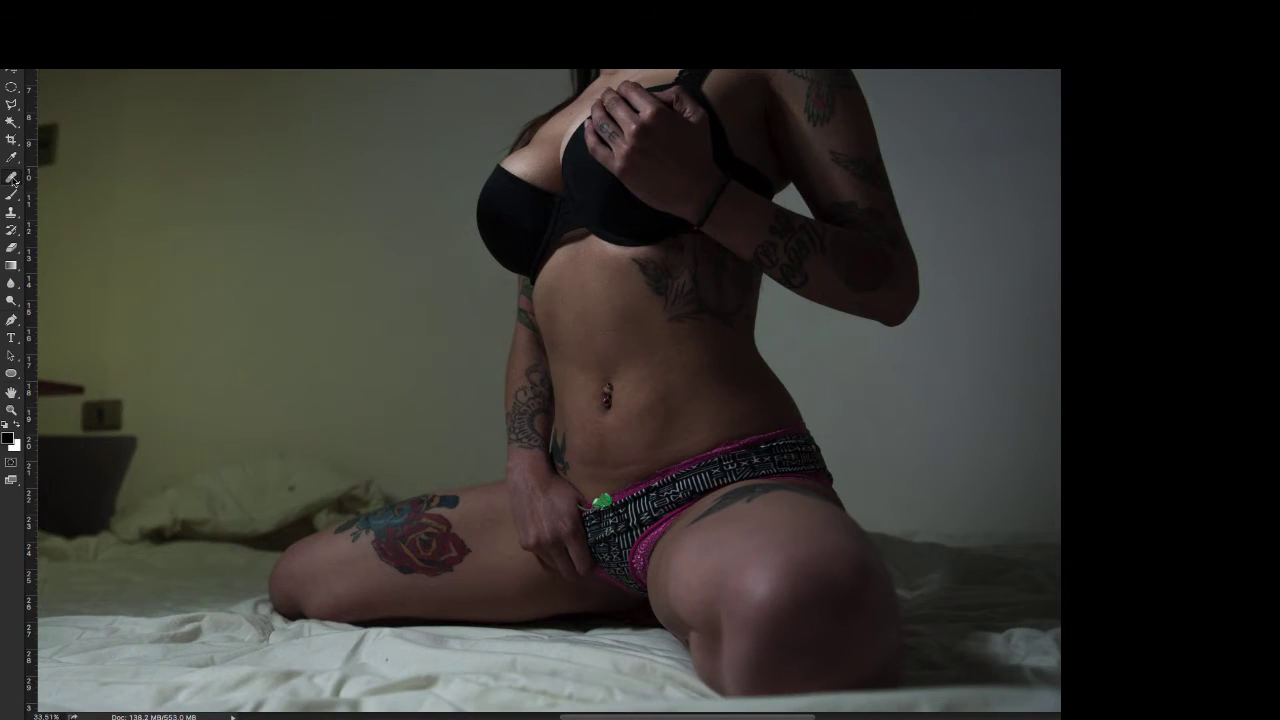
pyautogui.scroll(5, 660, 330)
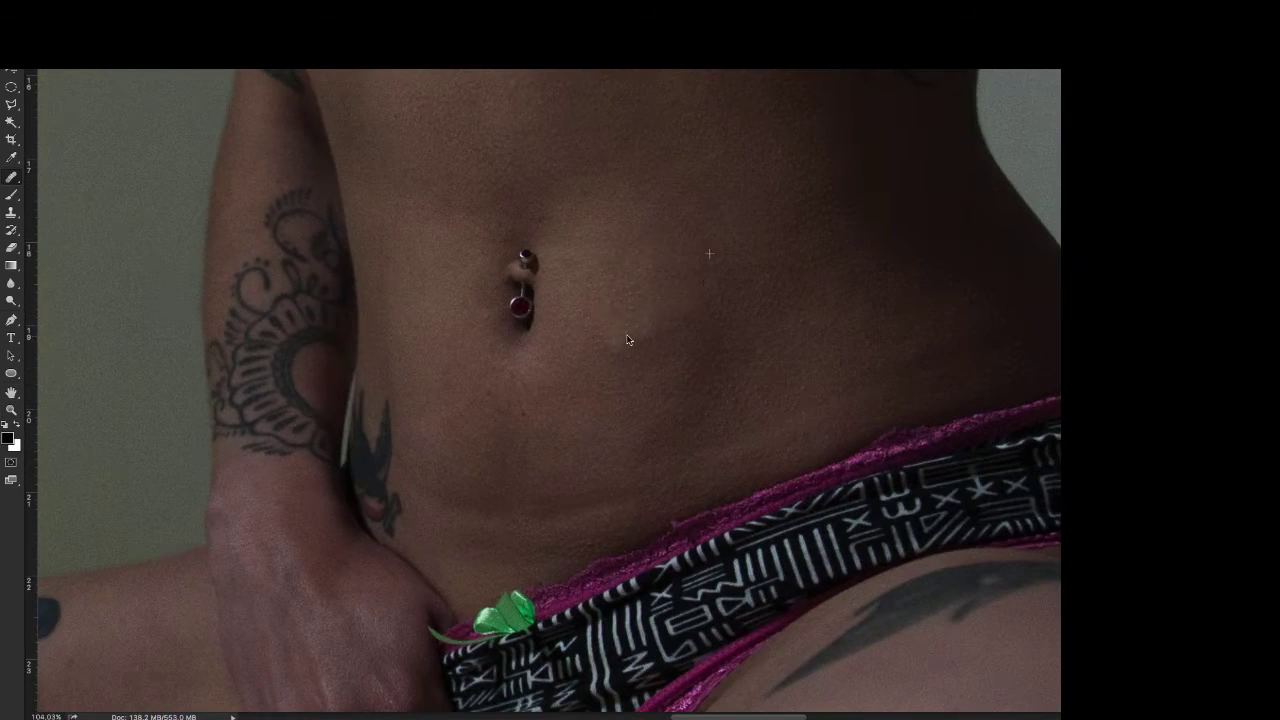
pyautogui.moveTo(695, 335); pyautogui.dragTo(665, 400)
pyautogui.moveTo(460, 236); pyautogui.dragTo(564, 189)
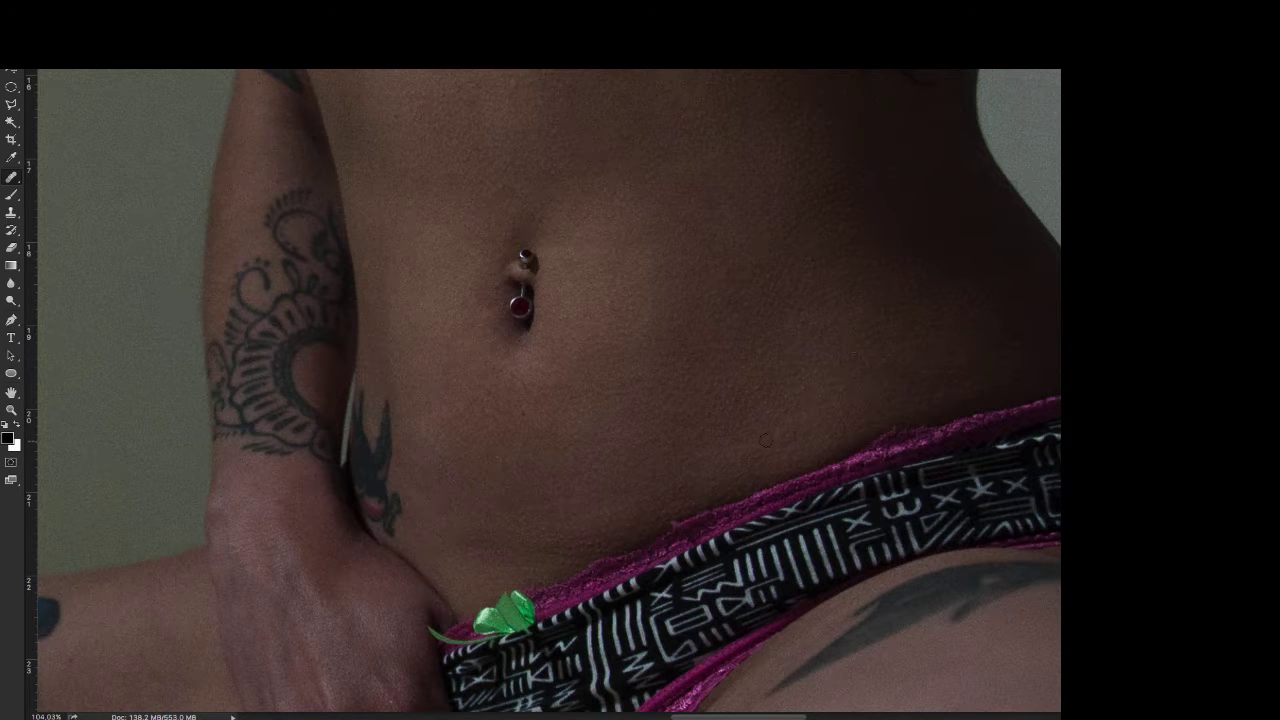
# Heal a blemish on the hip with the Healing Brush
pyautogui.hotkey('ctrl', '0')
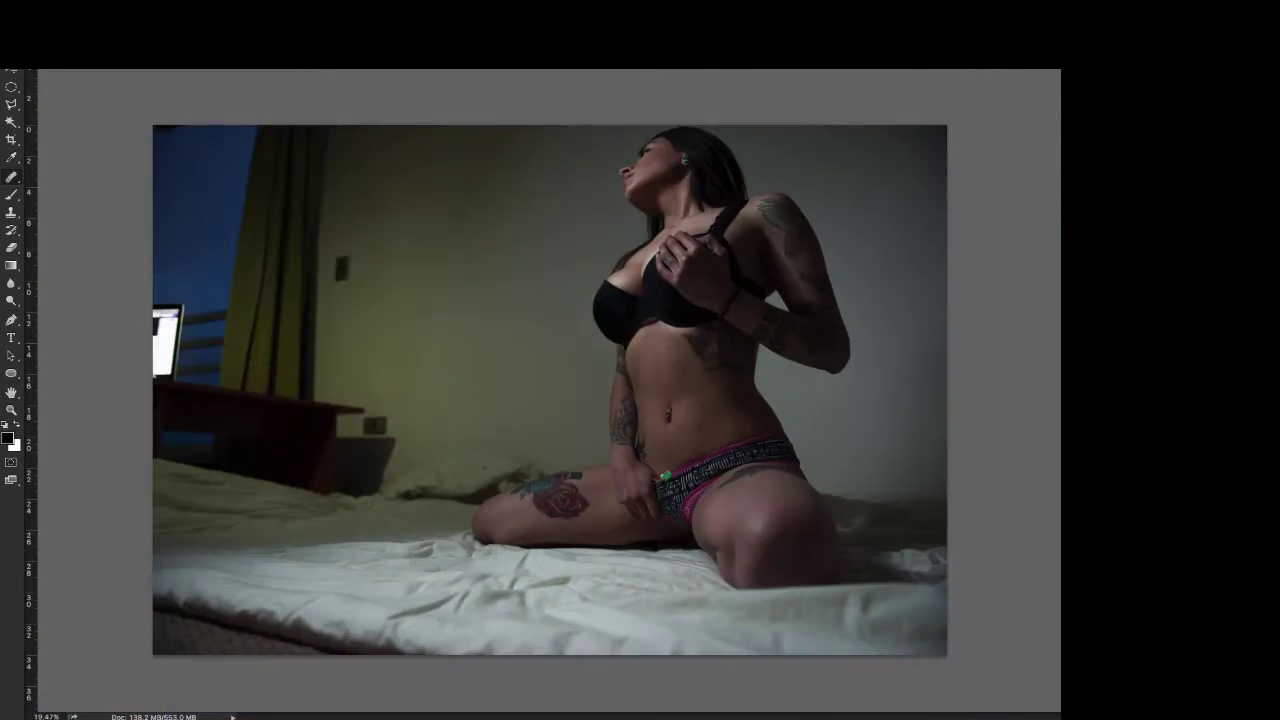
pyautogui.scroll(5, 702, 343)
pyautogui.scroll(-5, 852, 454)
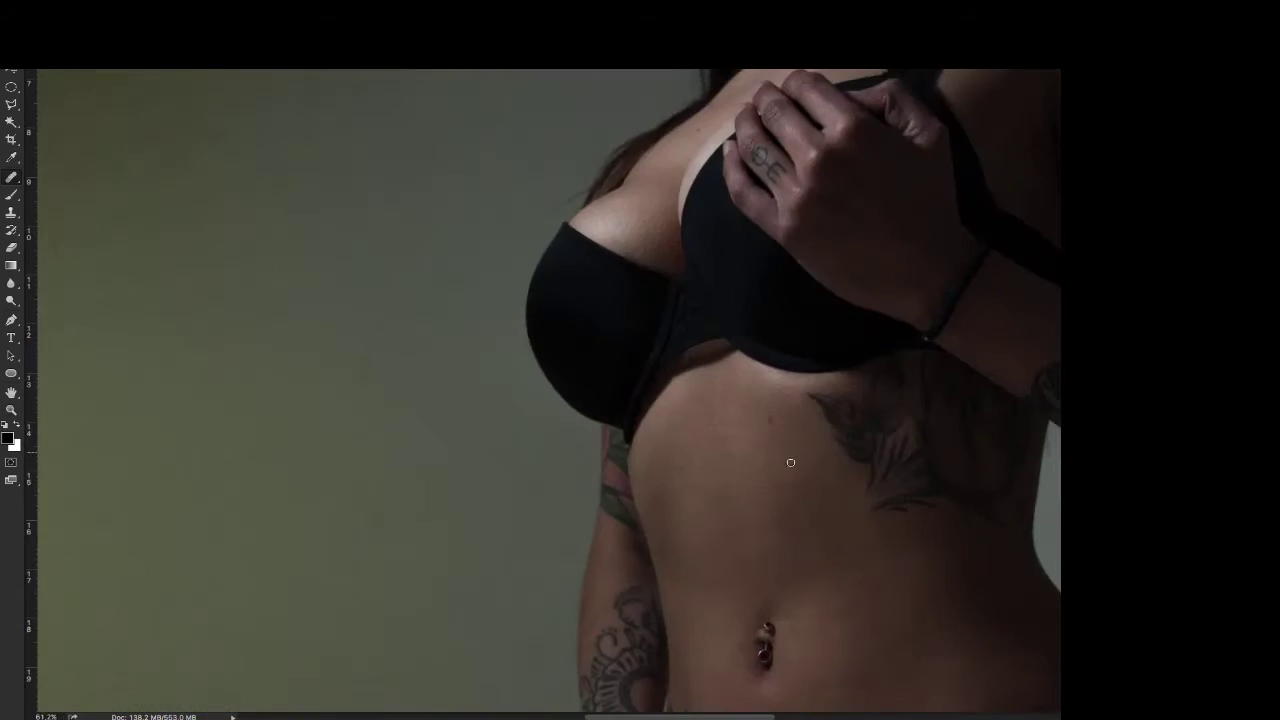
pyautogui.scroll(2, 591, 520)
pyautogui.scroll(3, 607, 487)
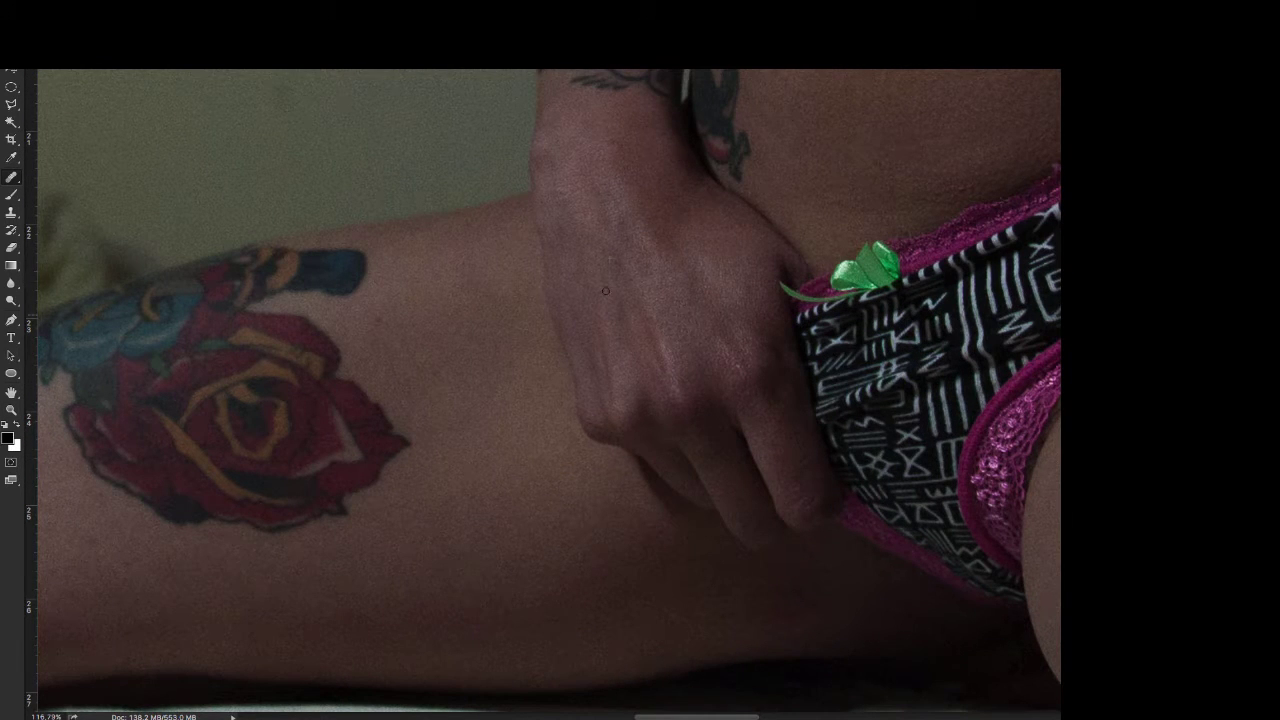
pyautogui.hscroll(-5, 566, 227)
pyautogui.scroll(-2, 566, 227)
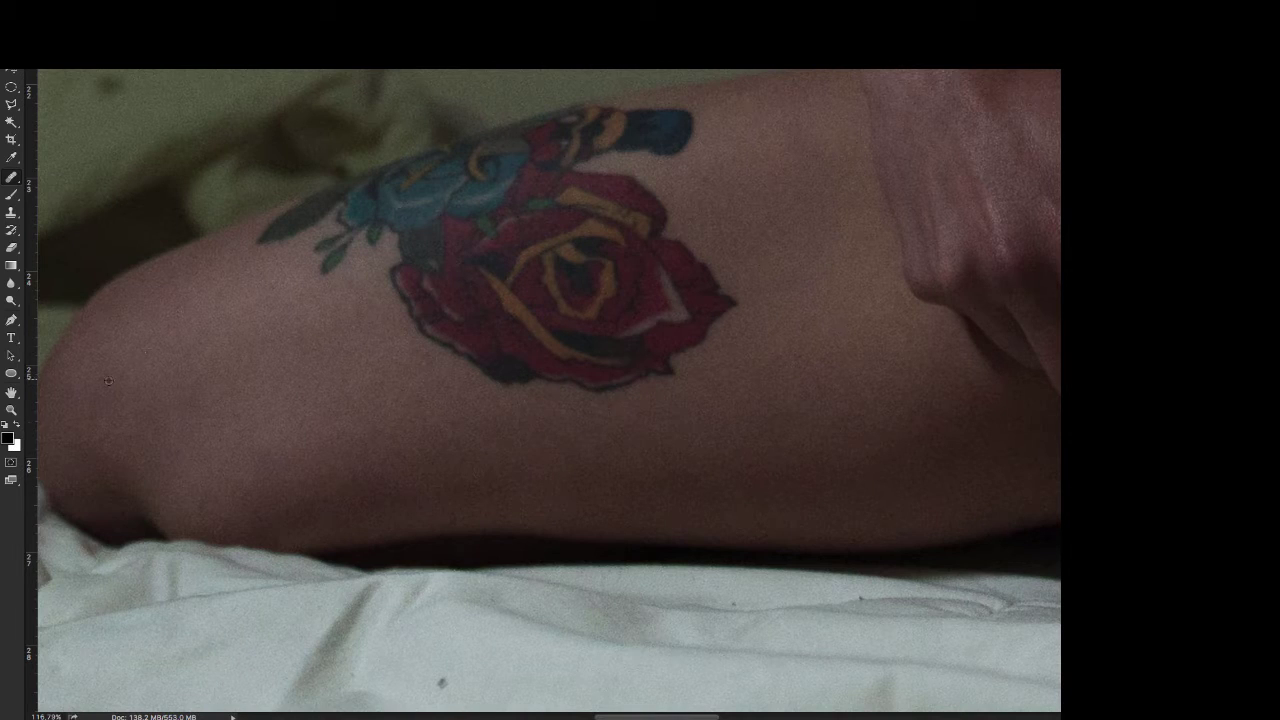
pyautogui.hscroll(10, 844, 388)
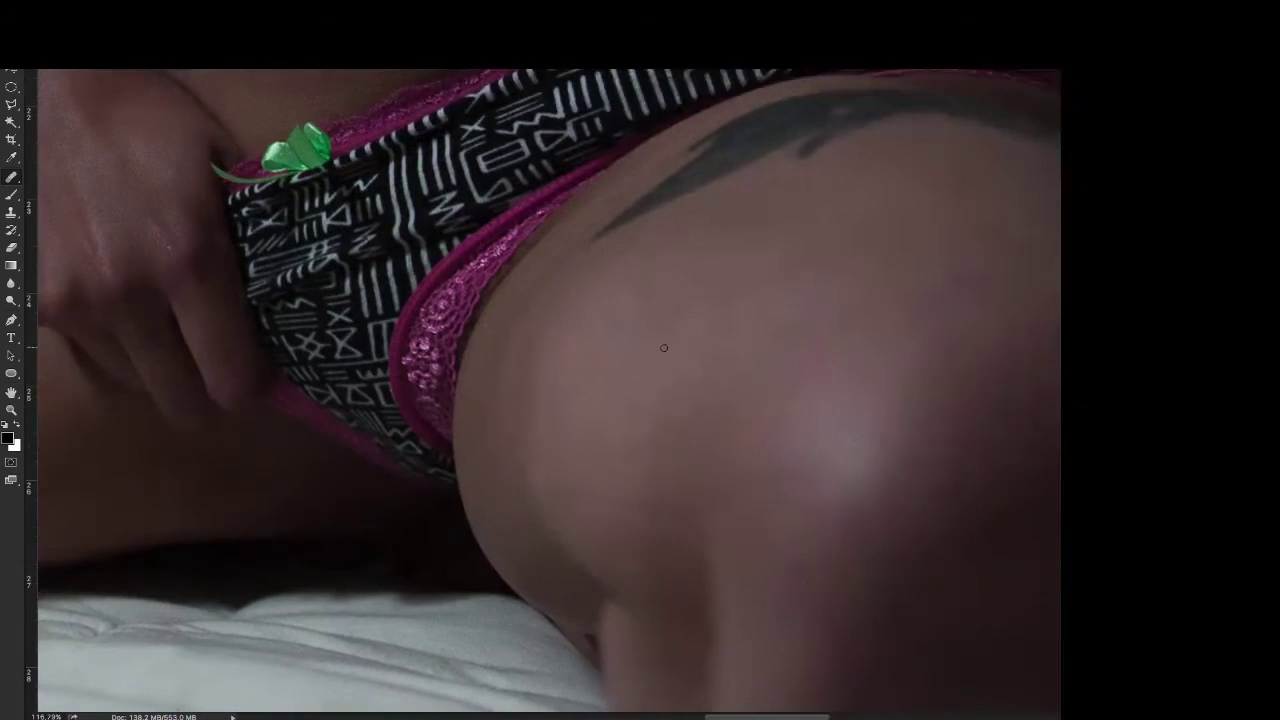
pyautogui.moveTo(530, 330); pyautogui.dragTo(530, 372)
# Heal the dark spots on the neck
pyautogui.scroll(5, 575, 324)
pyautogui.hscroll(2, 591, 386)
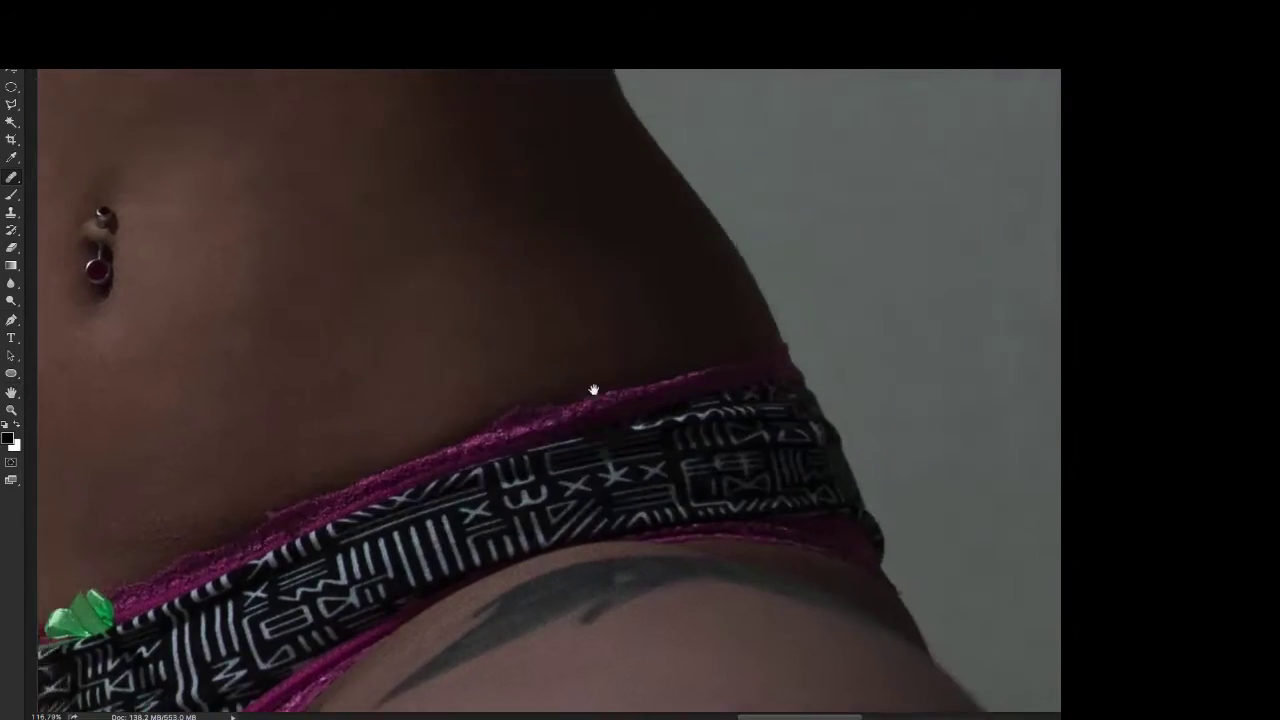
pyautogui.hscroll(-5, 734, 270)
pyautogui.scroll(3, 502, 349)
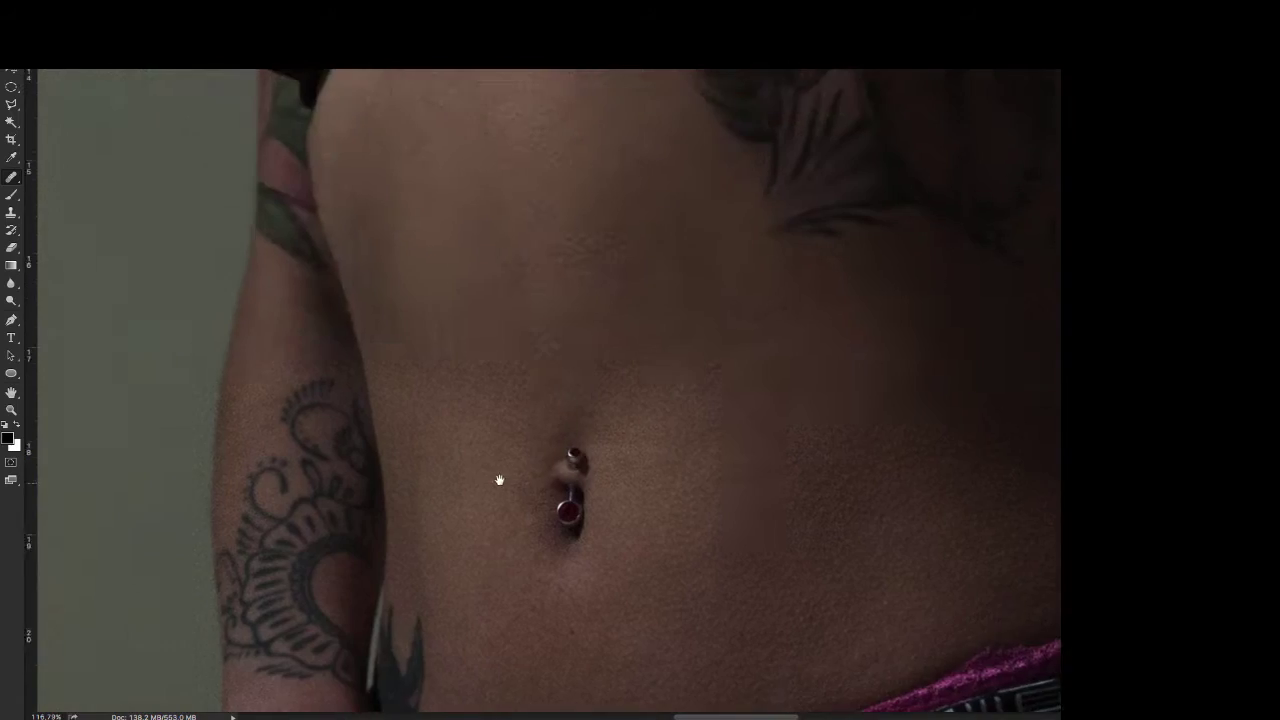
pyautogui.scroll(6, 500, 480)
pyautogui.scroll(-5, 656, 392)
pyautogui.scroll(6, 600, 268)
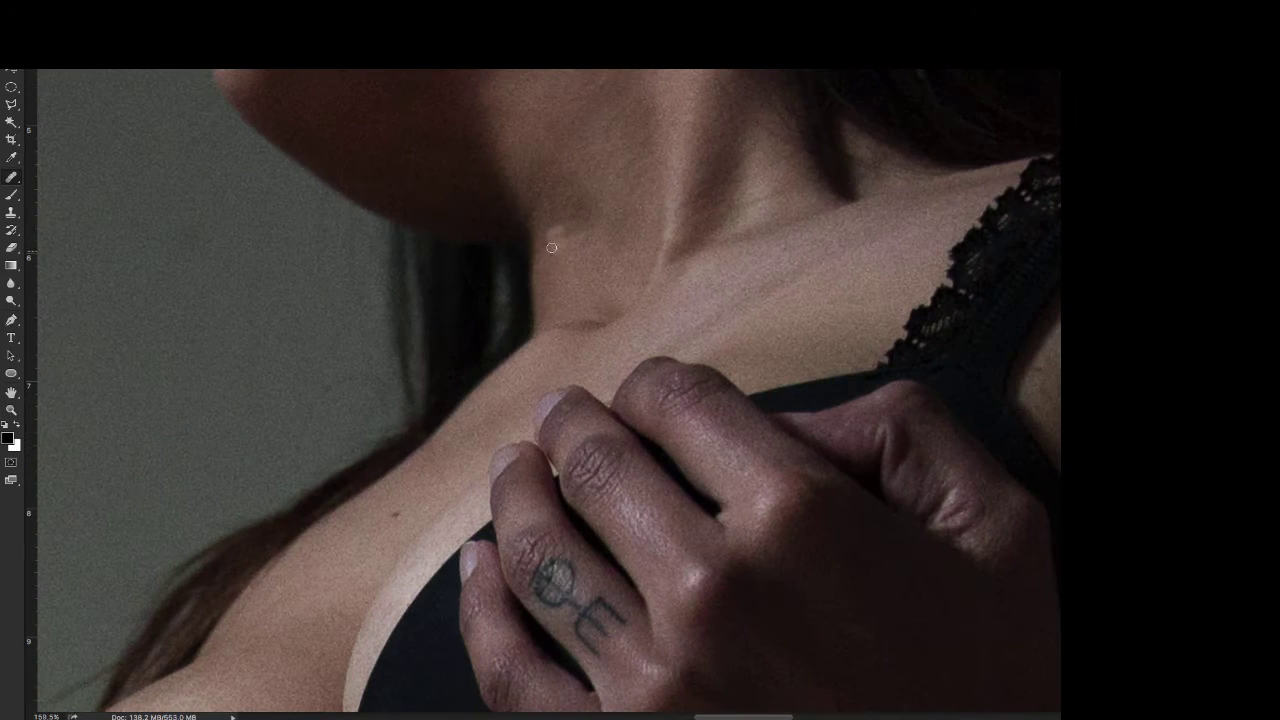
pyautogui.click(596, 268)
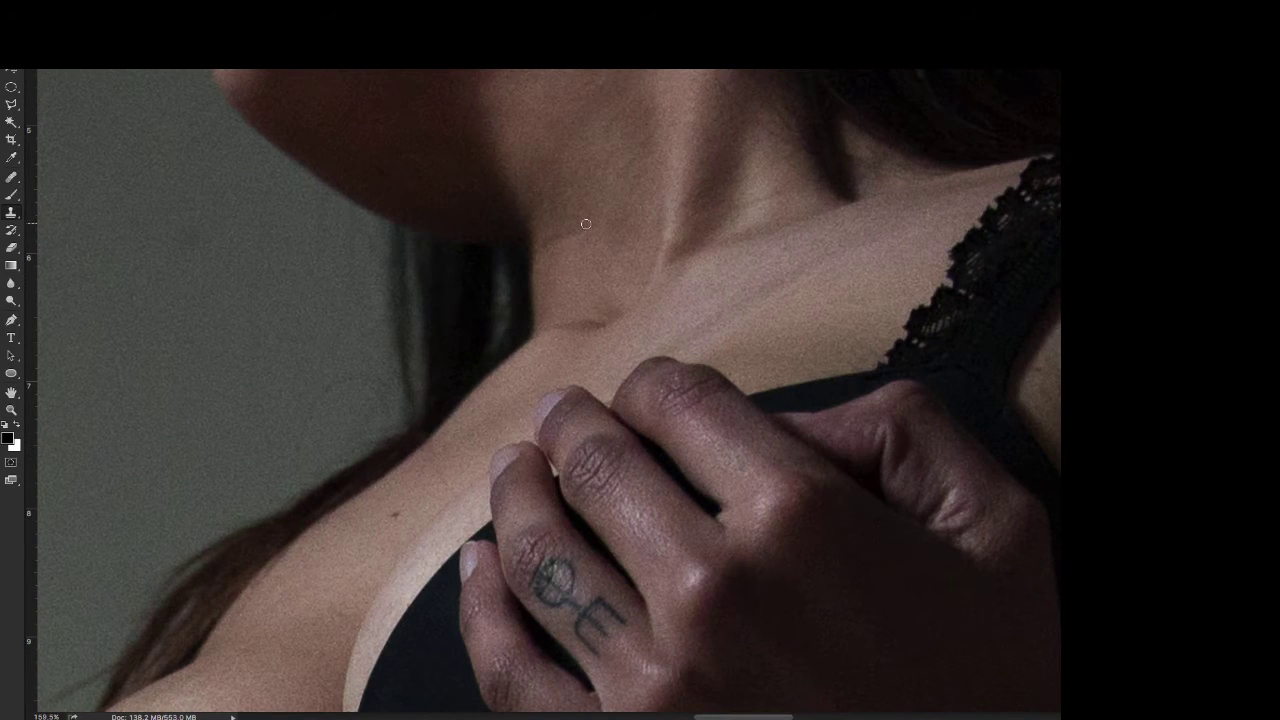
# Sample a belly skin tone with the Brush tool for painting
pyautogui.scroll(-3, 551, 237)
pyautogui.scroll(-5, 560, 270)
pyautogui.scroll(8, 603, 277)
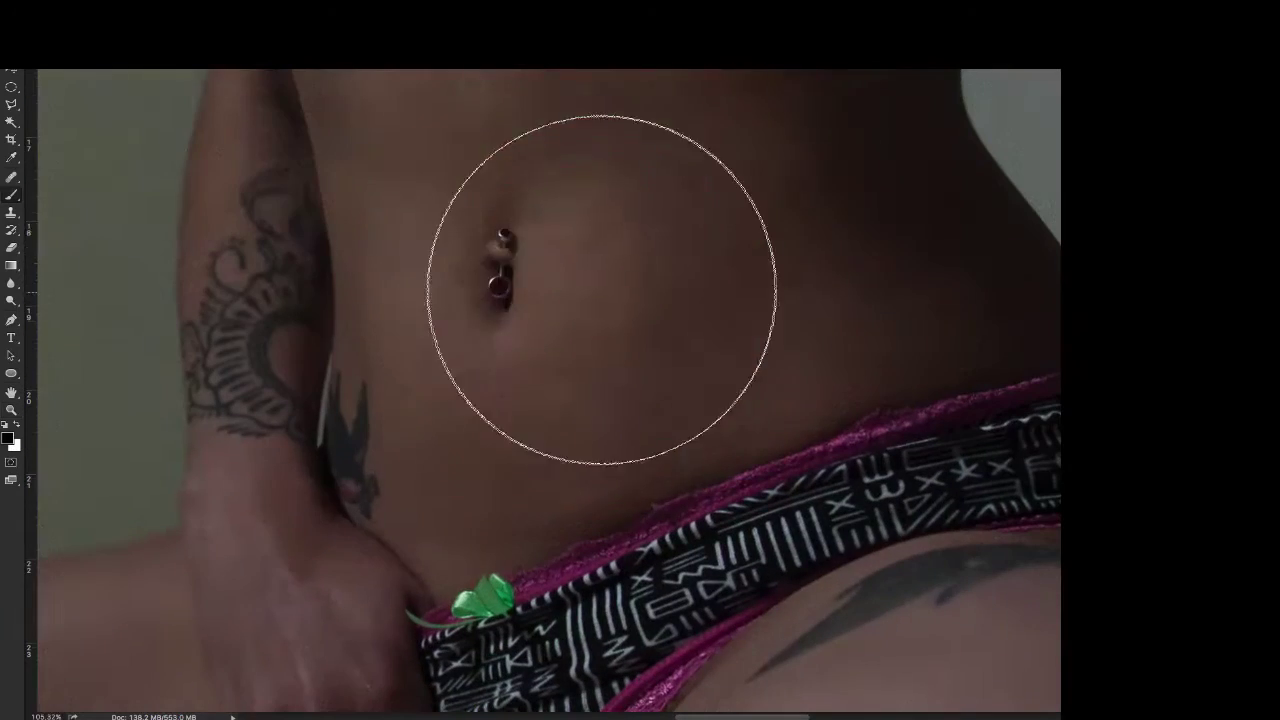
pyautogui.keyDown('alt'); pyautogui.click(565, 312); pyautogui.keyUp('alt')
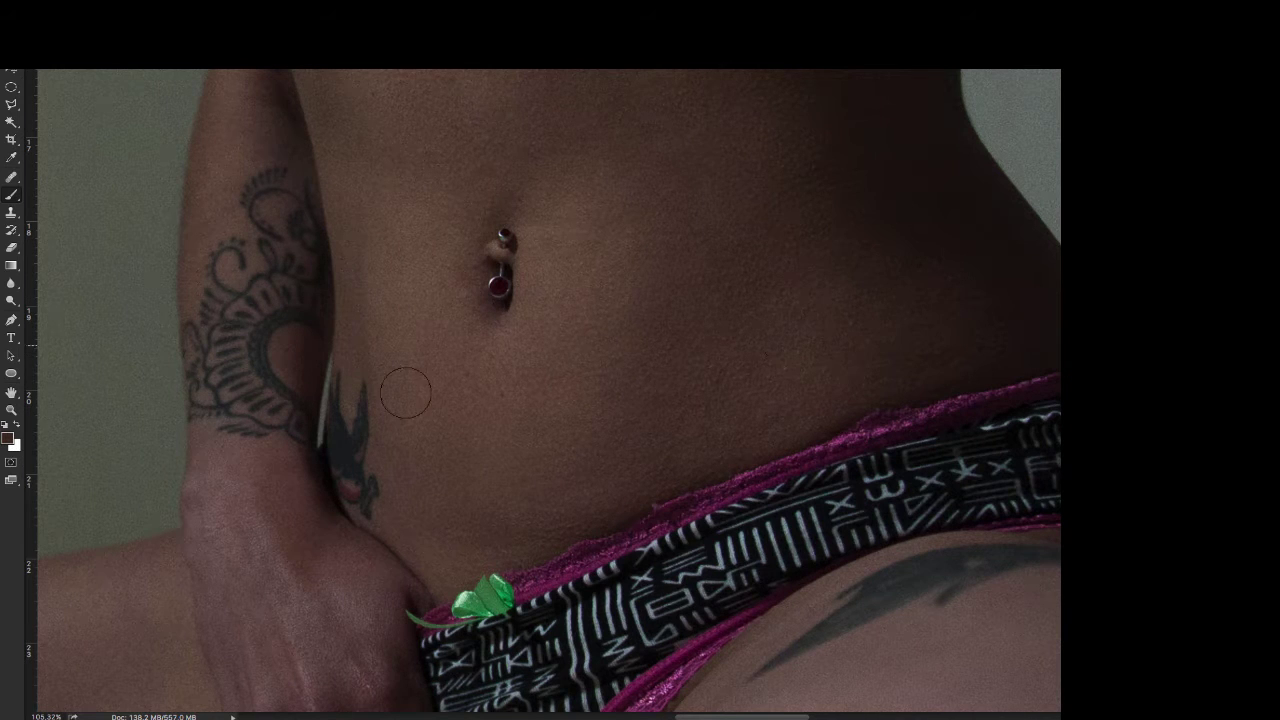
pyautogui.scroll(-5, 577, 423)
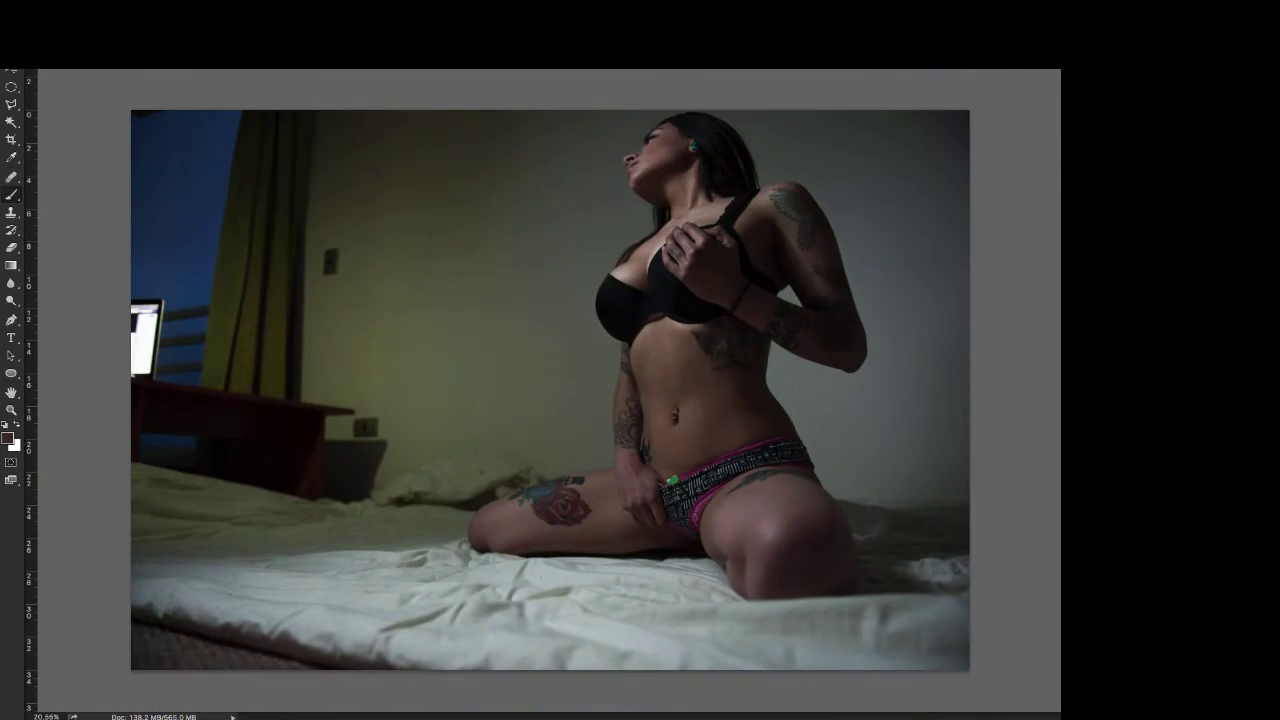
# Switch to a black-and-white check view and inspect the thigh and rose tattoo
pyautogui.hotkey('ctrl', 'y')
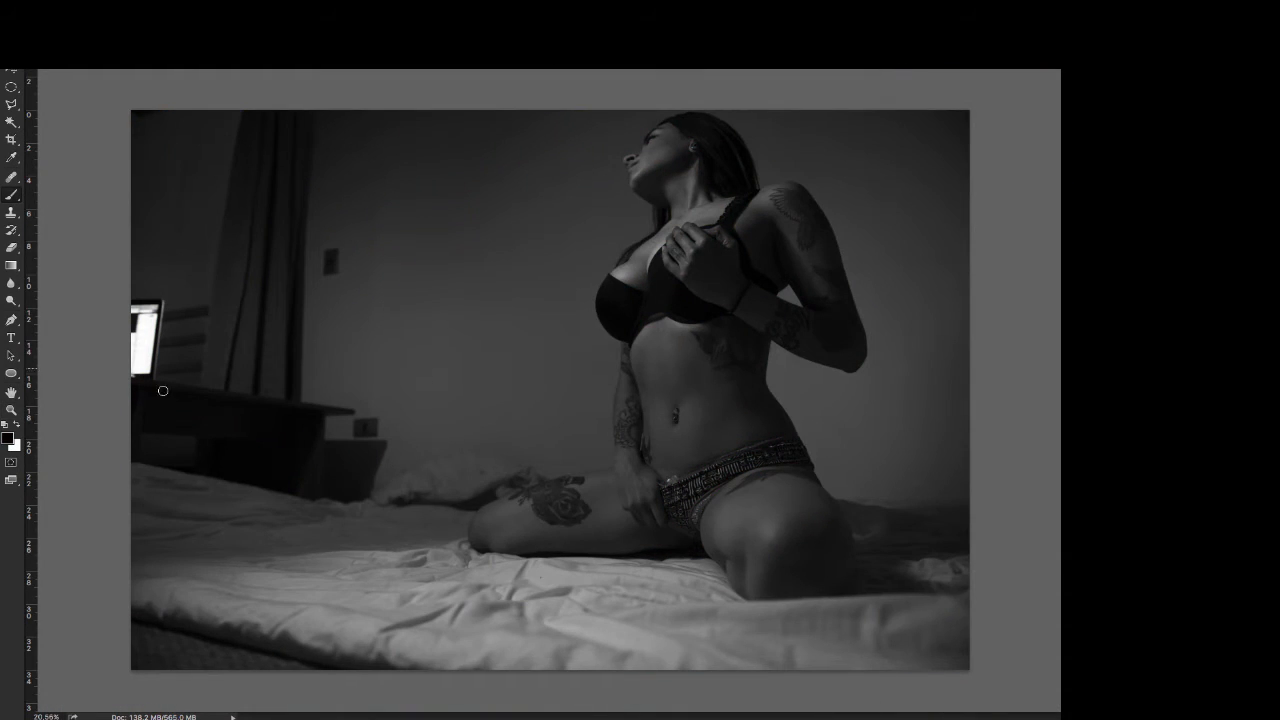
pyautogui.scroll(5, 751, 163)
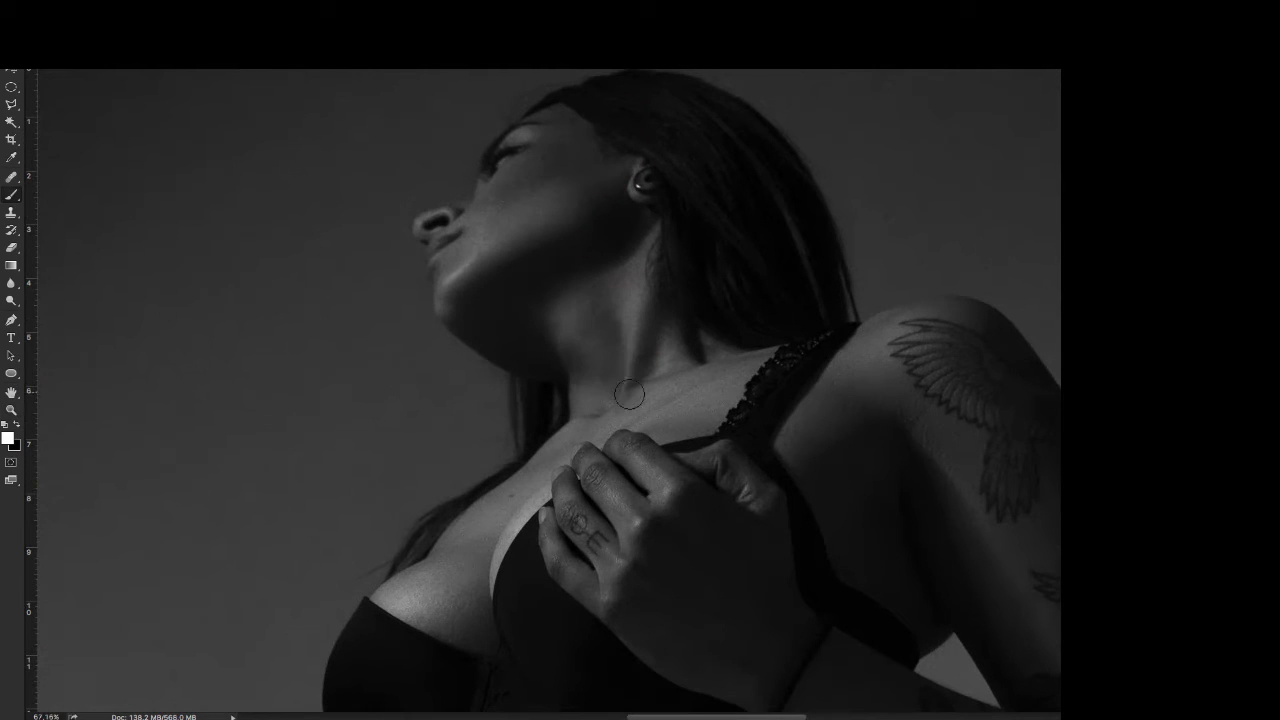
pyautogui.hscroll(5, 413, 568)
pyautogui.scroll(-2, 413, 568)
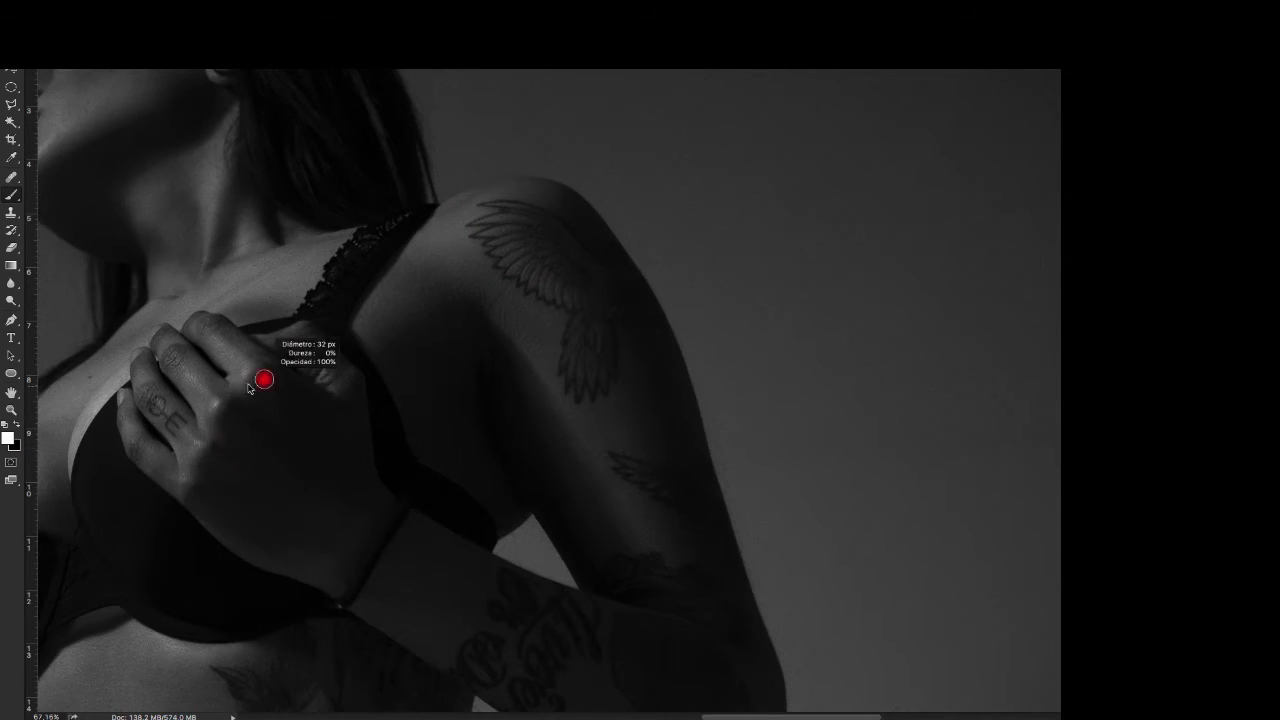
pyautogui.scroll(-5, 560, 330)
pyautogui.hscroll(-2, 560, 334)
pyautogui.scroll(-1, 560, 334)
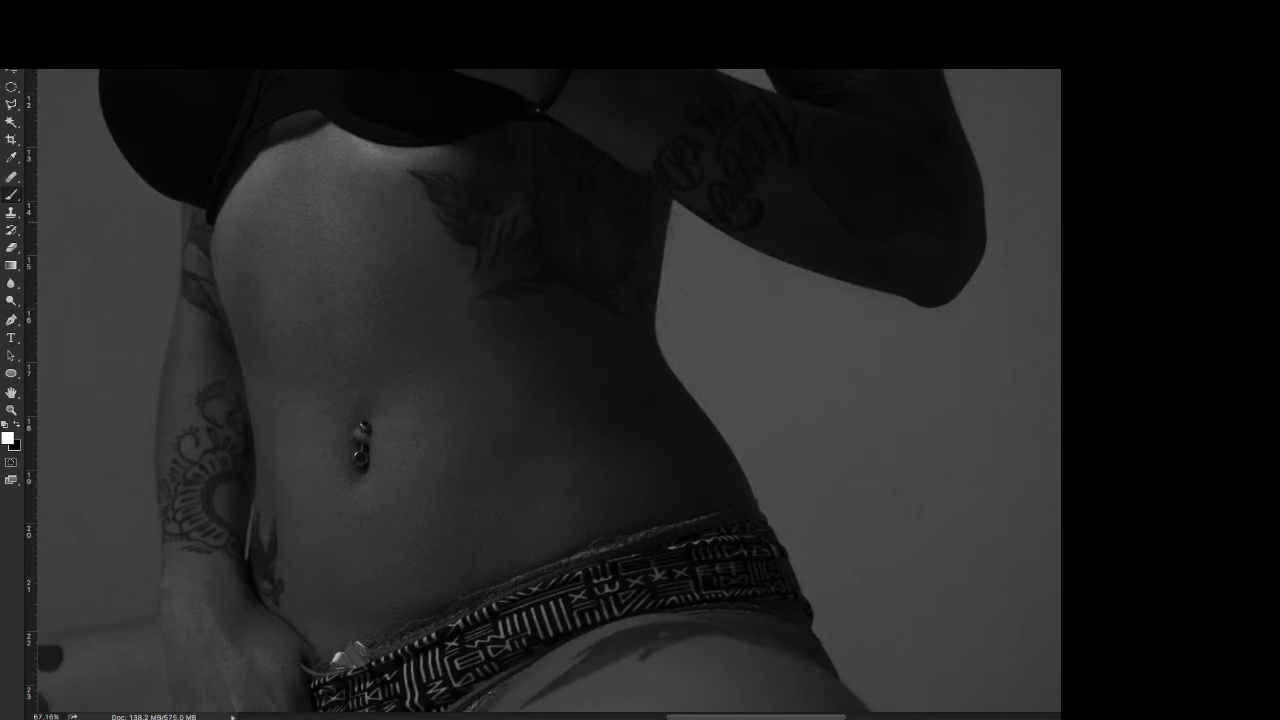
pyautogui.hscroll(-2, 432, 530)
pyautogui.scroll(-2, 432, 530)
pyautogui.scroll(-2, 400, 300)
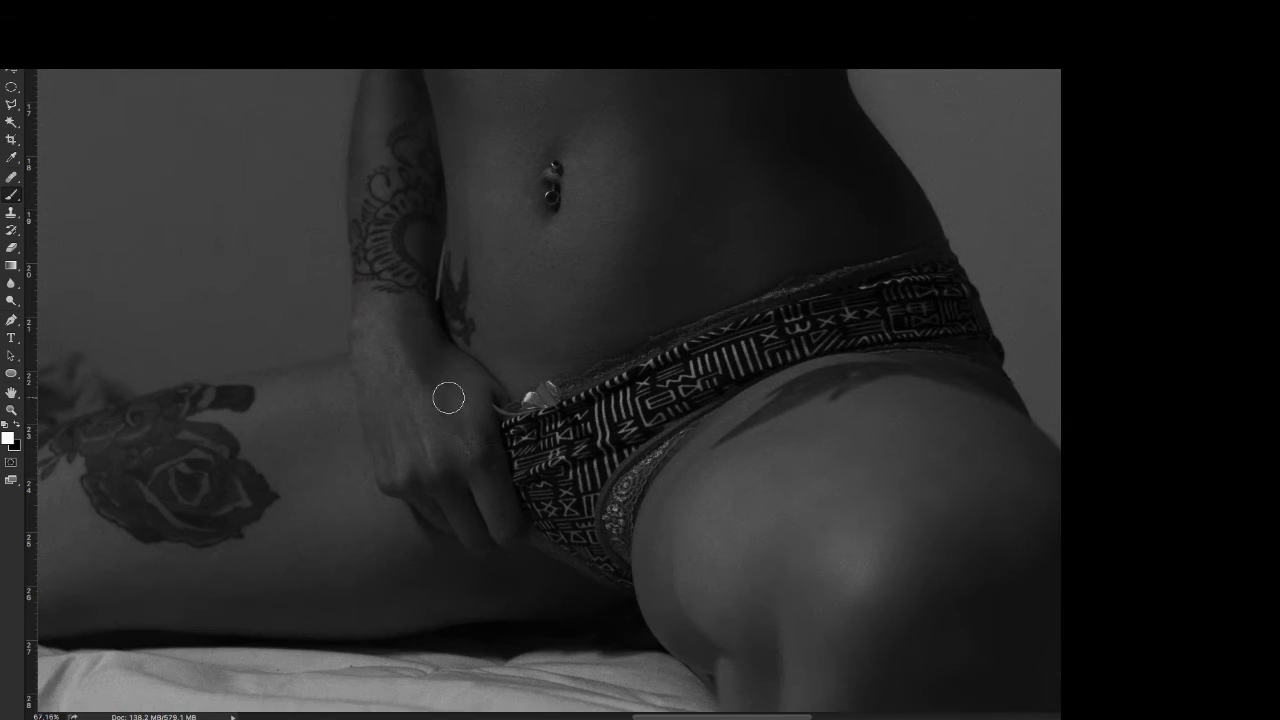
pyautogui.hscroll(2, 871, 543)
pyautogui.scroll(-1, 871, 543)
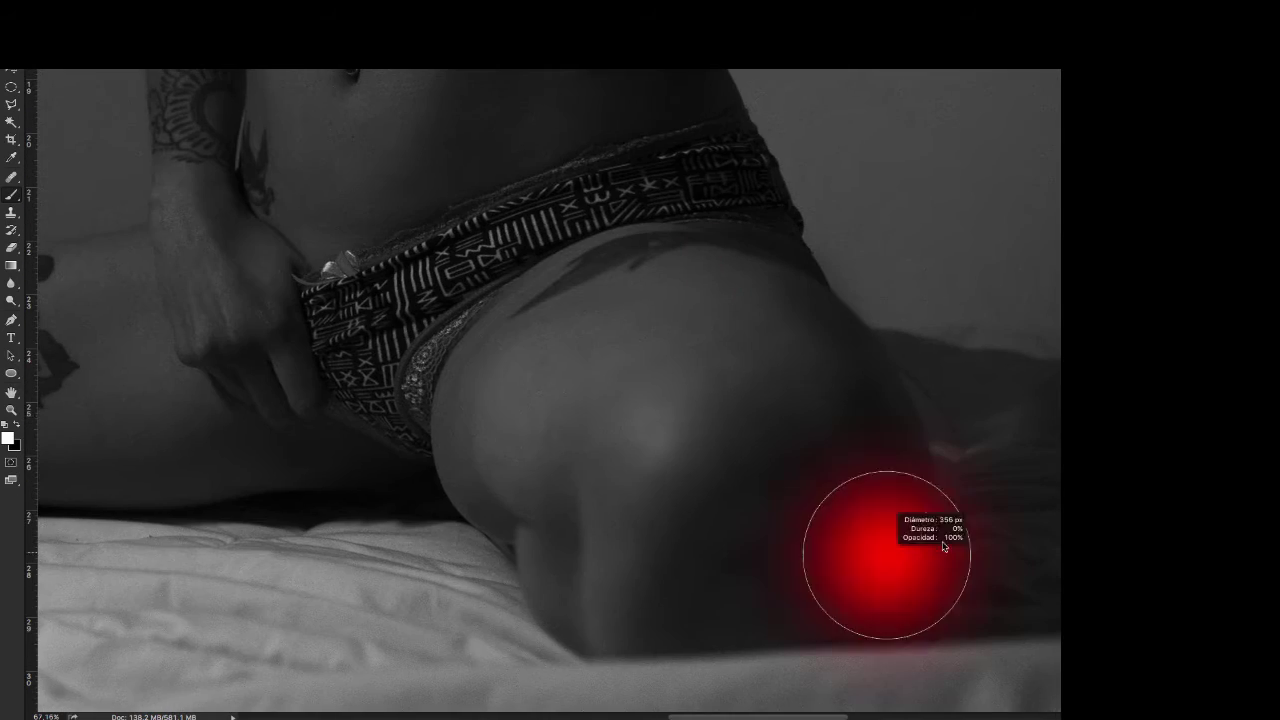
pyautogui.moveTo(497, 545); pyautogui.dragTo(827, 355)
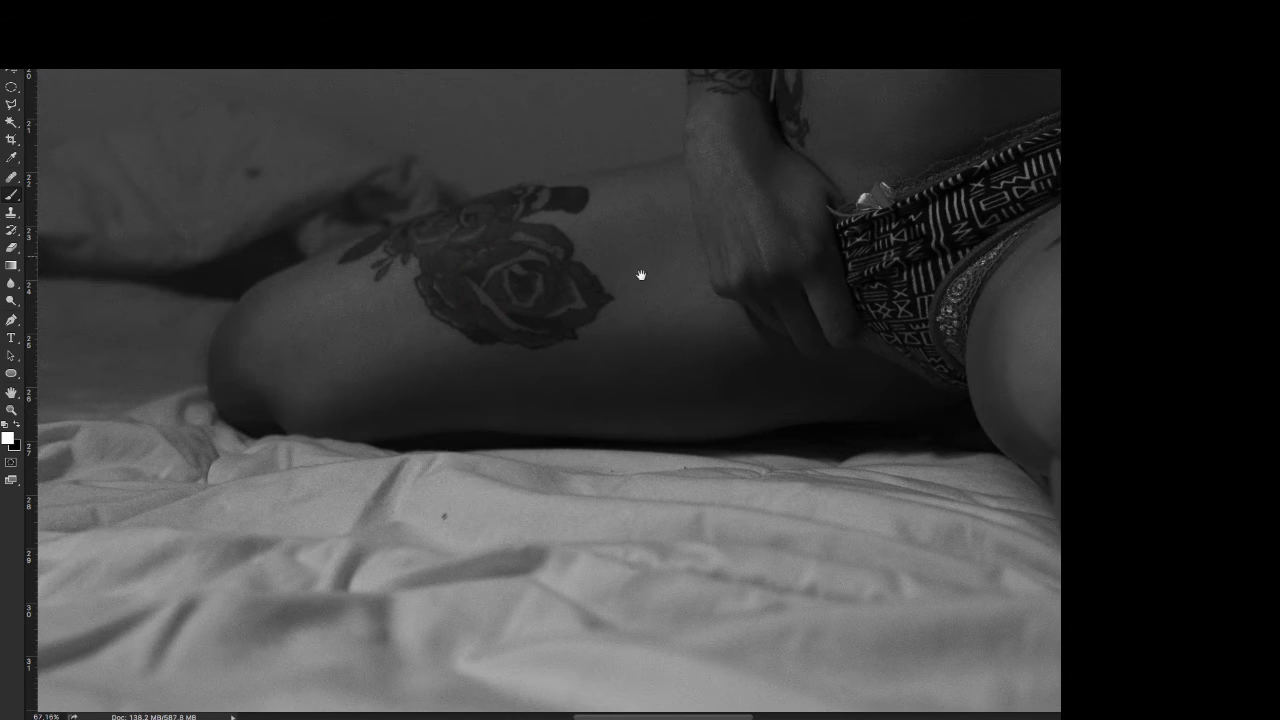
pyautogui.scroll(10, 640, 274)
pyautogui.scroll(-2, 550, 320)
pyautogui.scroll(5, 533, 293)
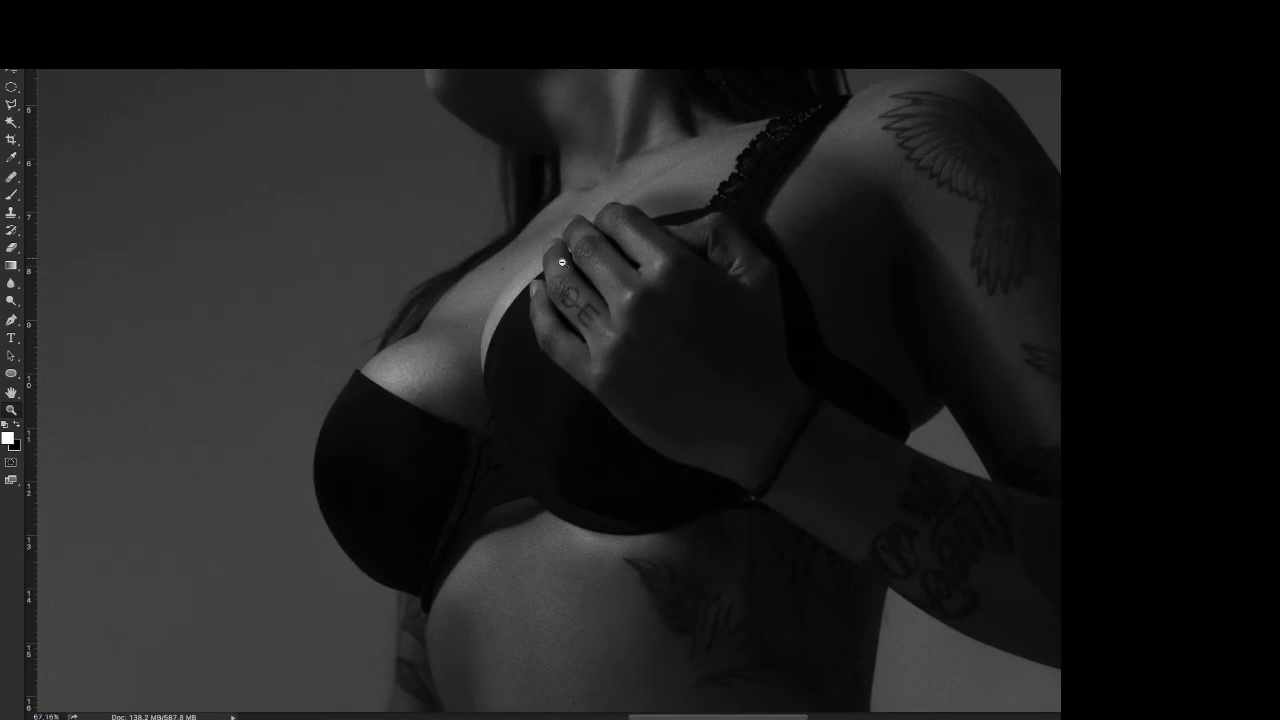
pyautogui.hotkey('ctrl', '0')
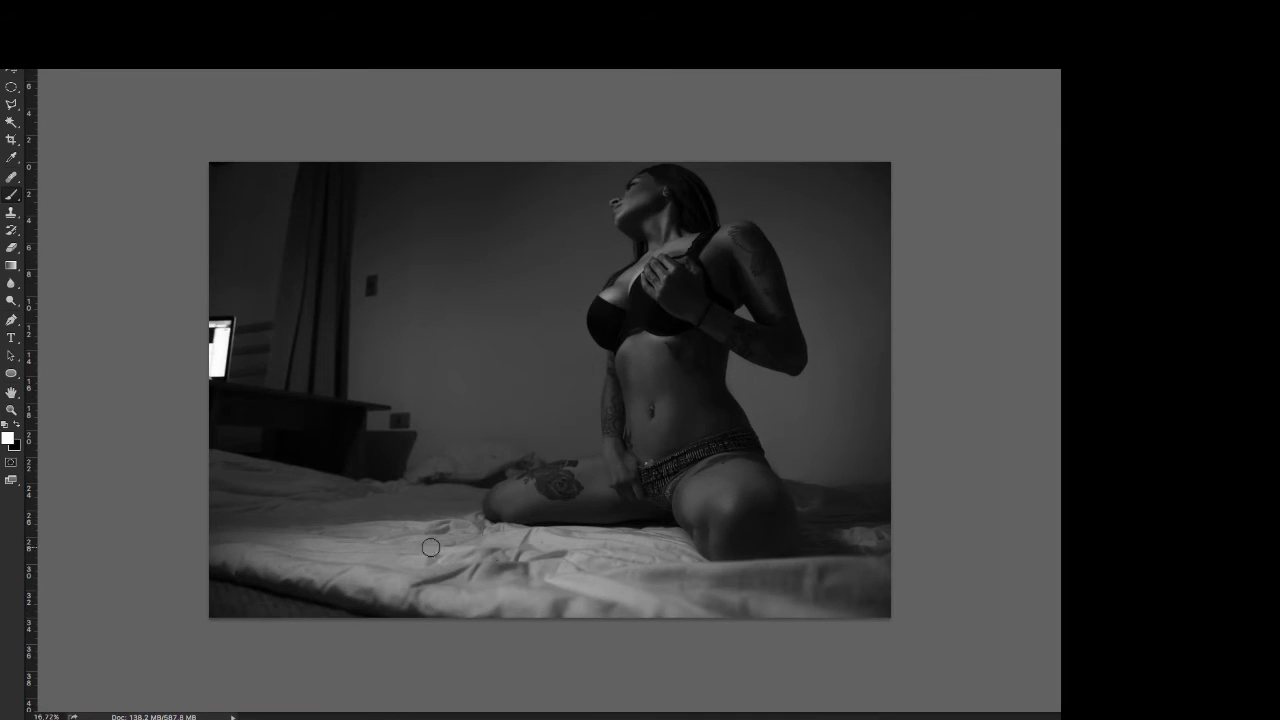
# Darken bright bed-sheet patches with a soft brush enlarged to about 393 px
pyautogui.moveTo(430, 547); pyautogui.dragTo(690, 545)
pyautogui.scroll(5, 670, 165)
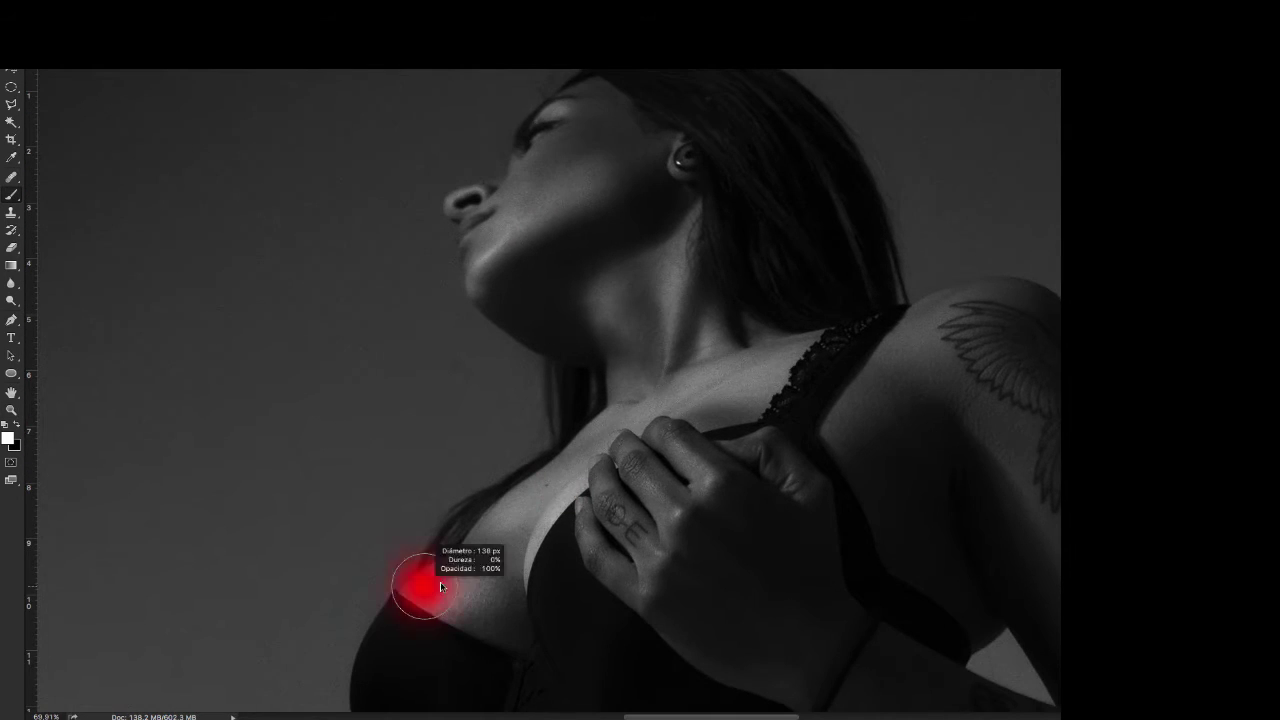
pyautogui.hscroll(5, 608, 349)
pyautogui.hscroll(3, 608, 349)
pyautogui.scroll(-3, 569, 573)
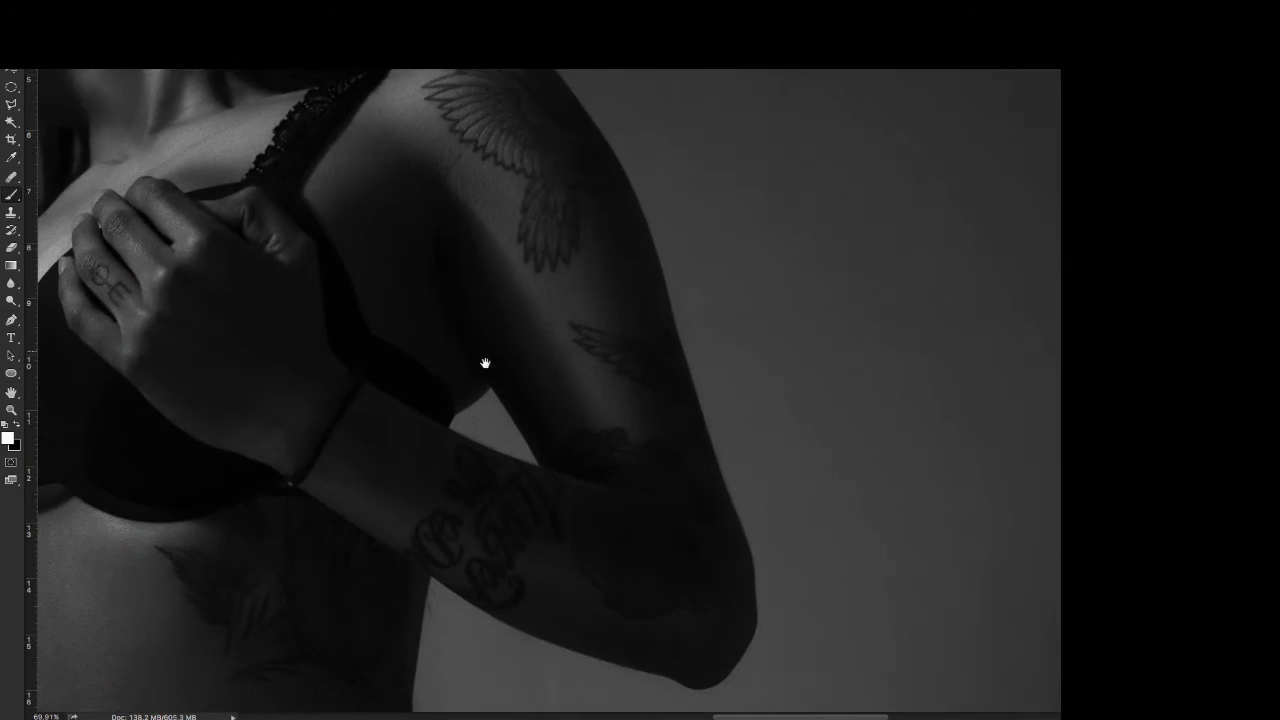
pyautogui.scroll(-3, 486, 363)
pyautogui.scroll(-5, 557, 271)
pyautogui.moveTo(407, 300); pyautogui.dragTo(440, 300)
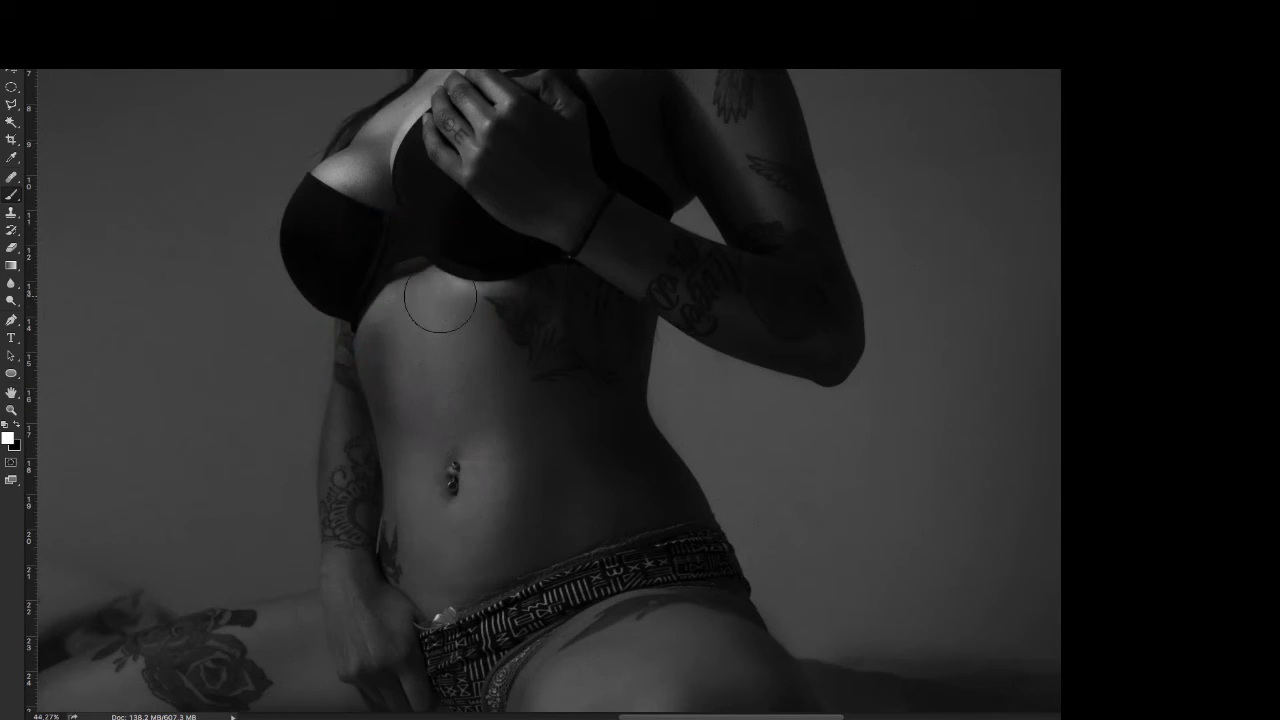
pyautogui.moveTo(586, 500); pyautogui.dragTo(580, 500)
pyautogui.scroll(-3, 586, 500)
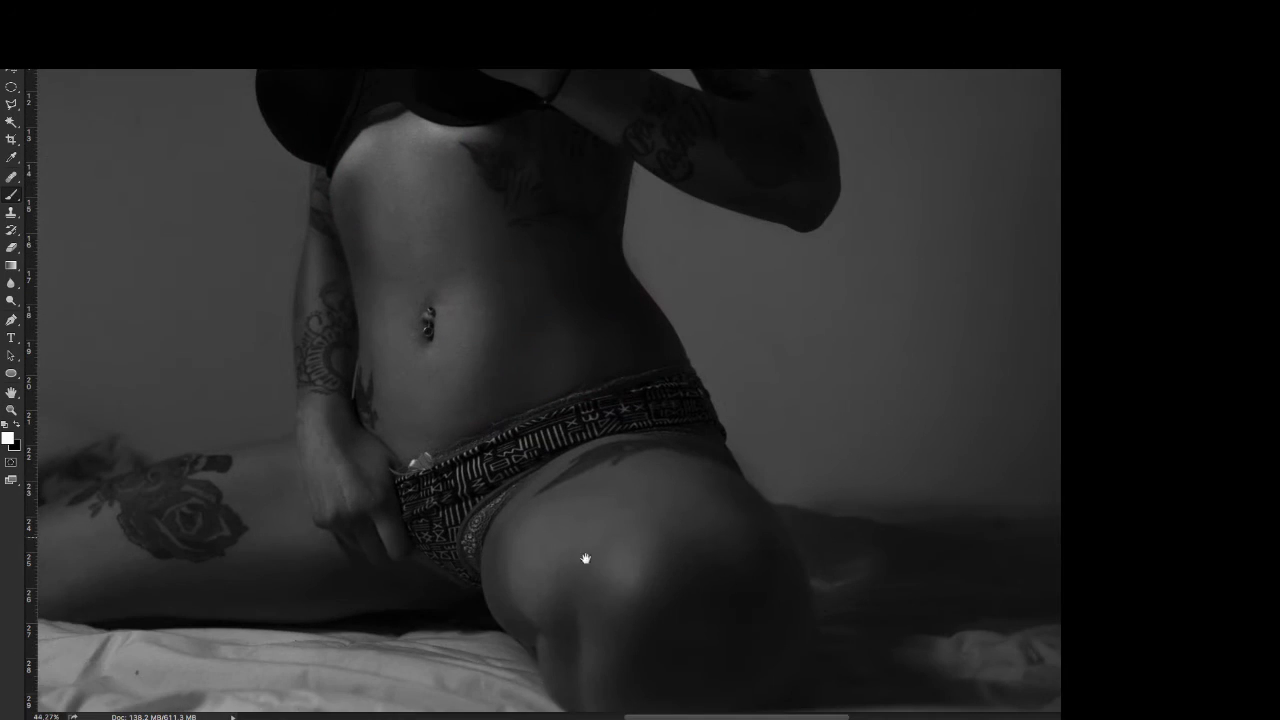
pyautogui.hscroll(3, 586, 557)
pyautogui.scroll(-2, 586, 557)
pyautogui.moveTo(517, 423); pyautogui.dragTo(504, 428)
pyautogui.hscroll(-5, 504, 428)
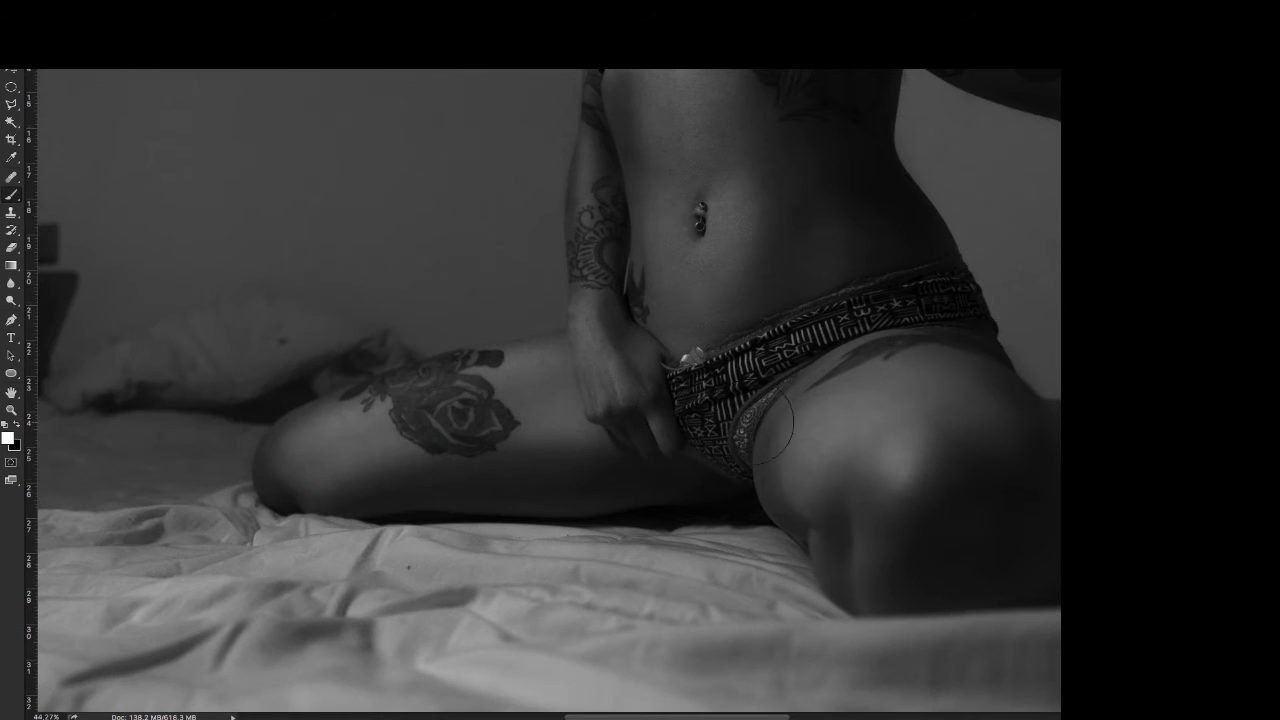
pyautogui.hscroll(3, 563, 400)
pyautogui.hotkey('ctrl', '-')
pyautogui.hotkey('ctrl', '0')
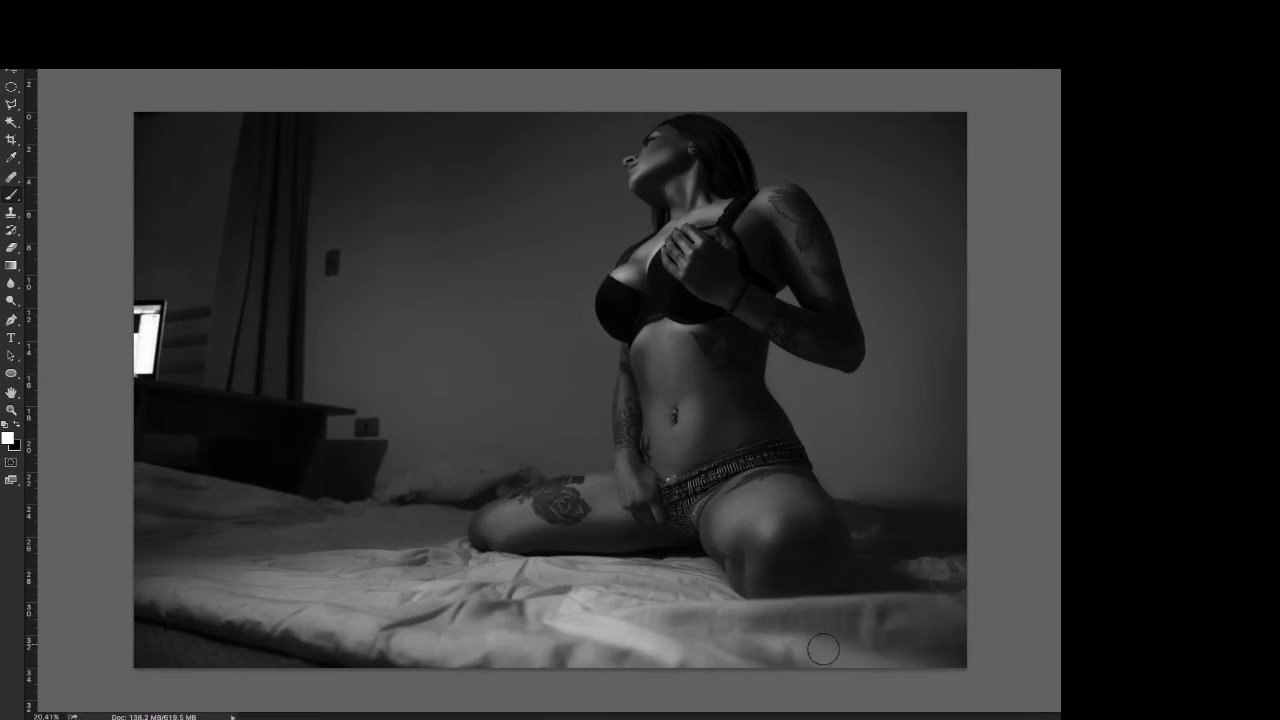
# Return to the colour view while toggling between black and white painting
pyautogui.hotkey('ctrl', 'BackSpace')
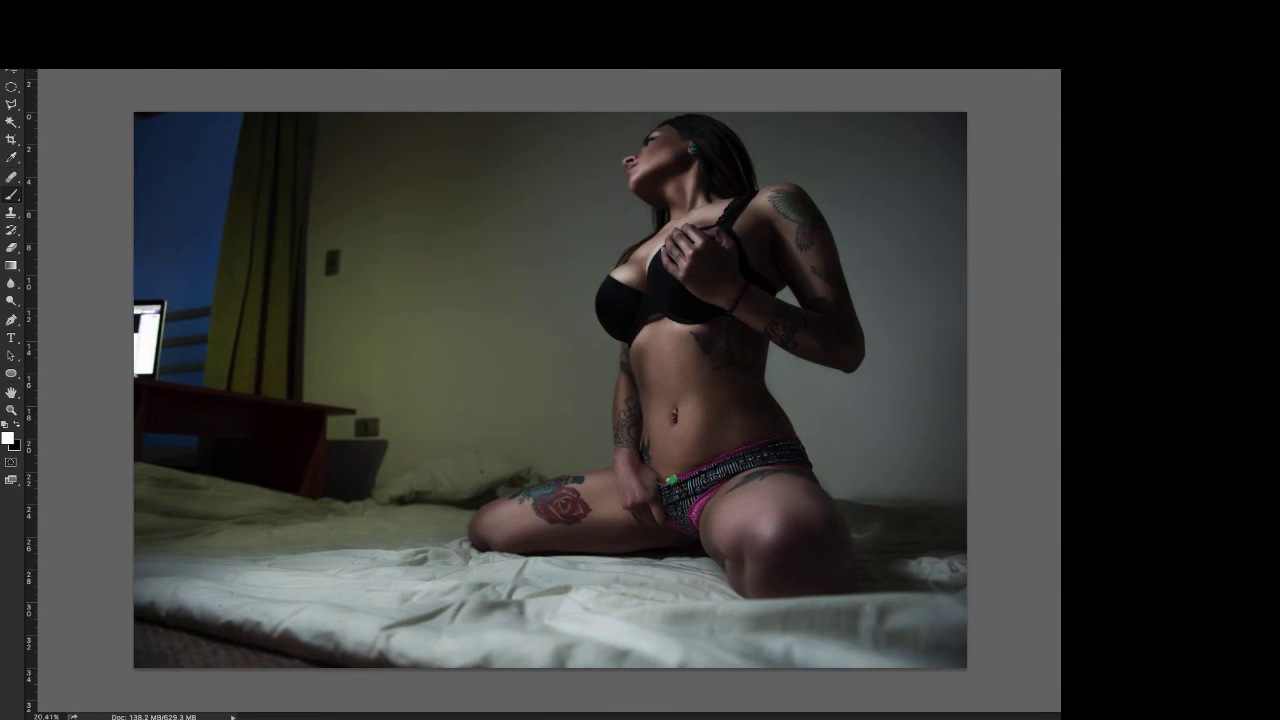
pyautogui.scroll(1, 636, 311)
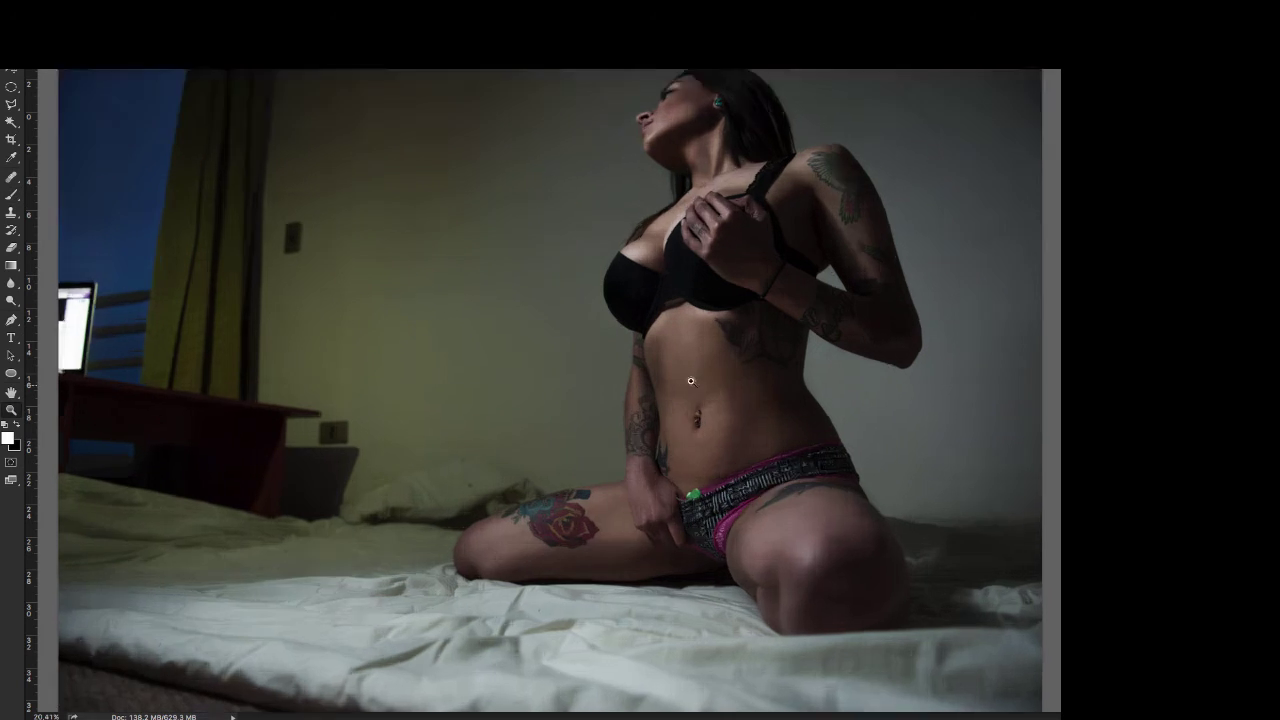
pyautogui.scroll(4, 636, 311)
pyautogui.press('x')
pyautogui.press('x')
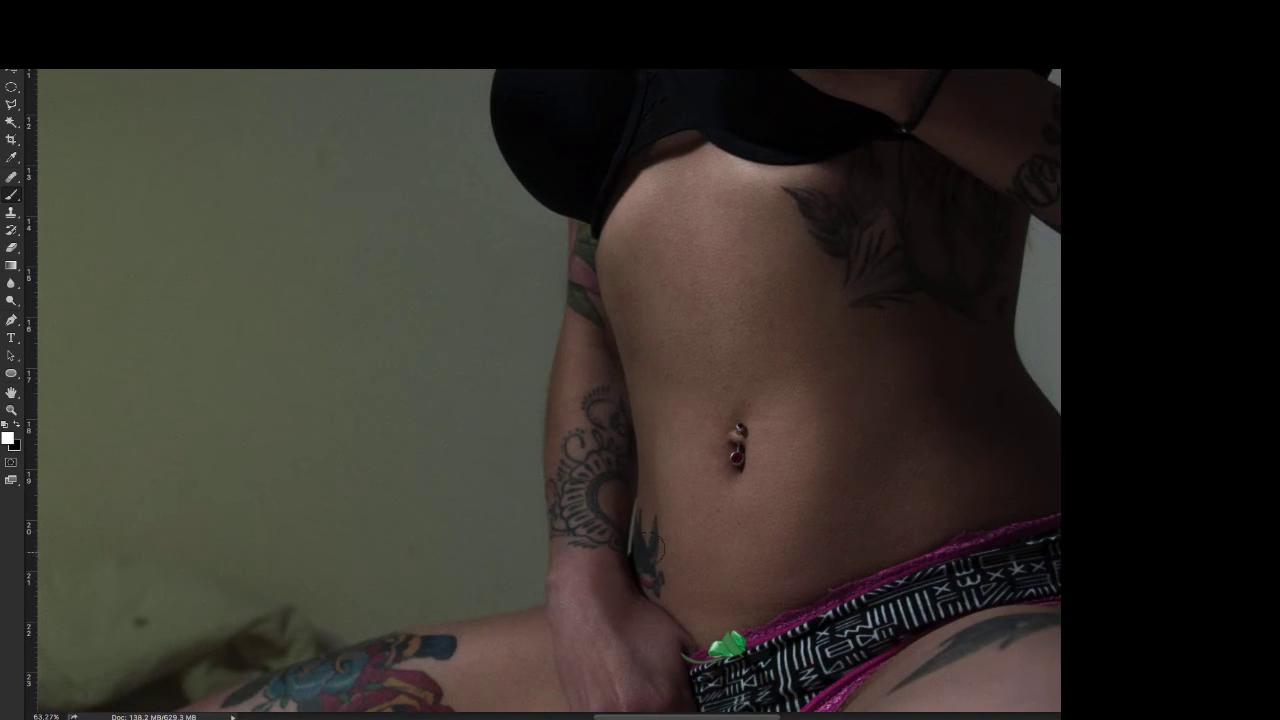
pyautogui.hotkey('ctrl', '0')
pyautogui.scroll(4, 764, 306)
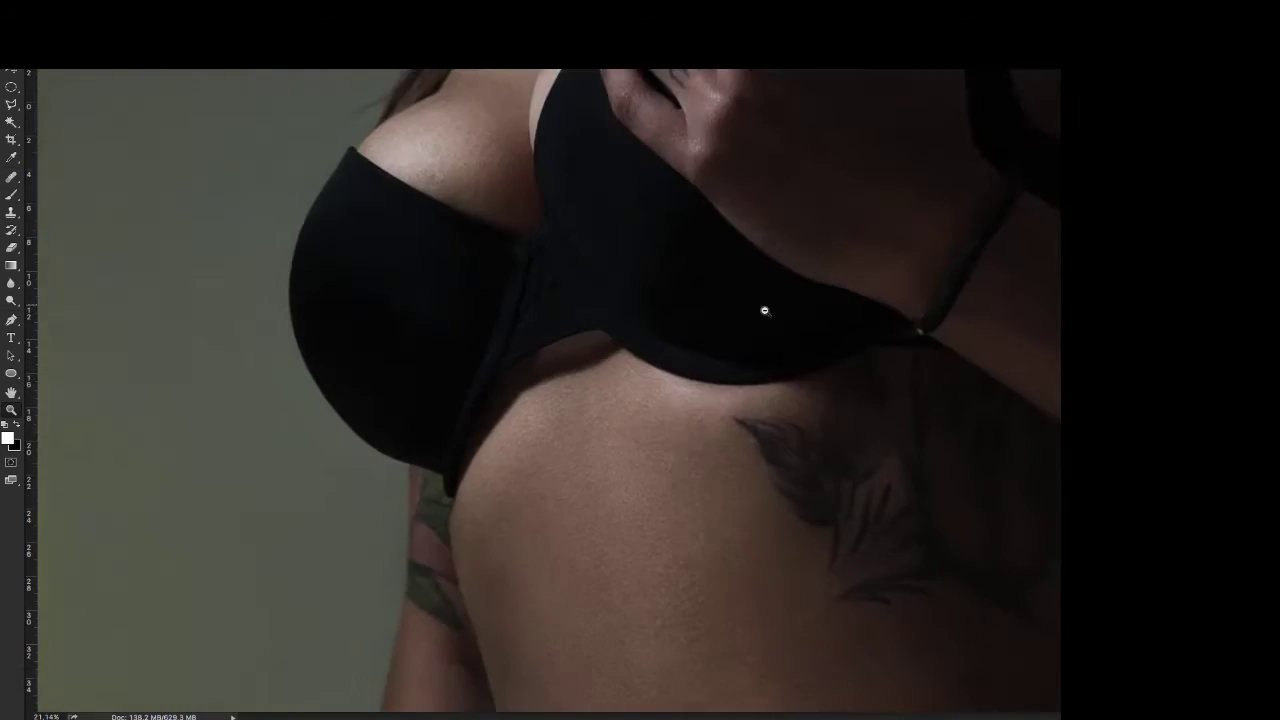
pyautogui.press('x')
pyautogui.scroll(-2, 666, 457)
pyautogui.press('x')
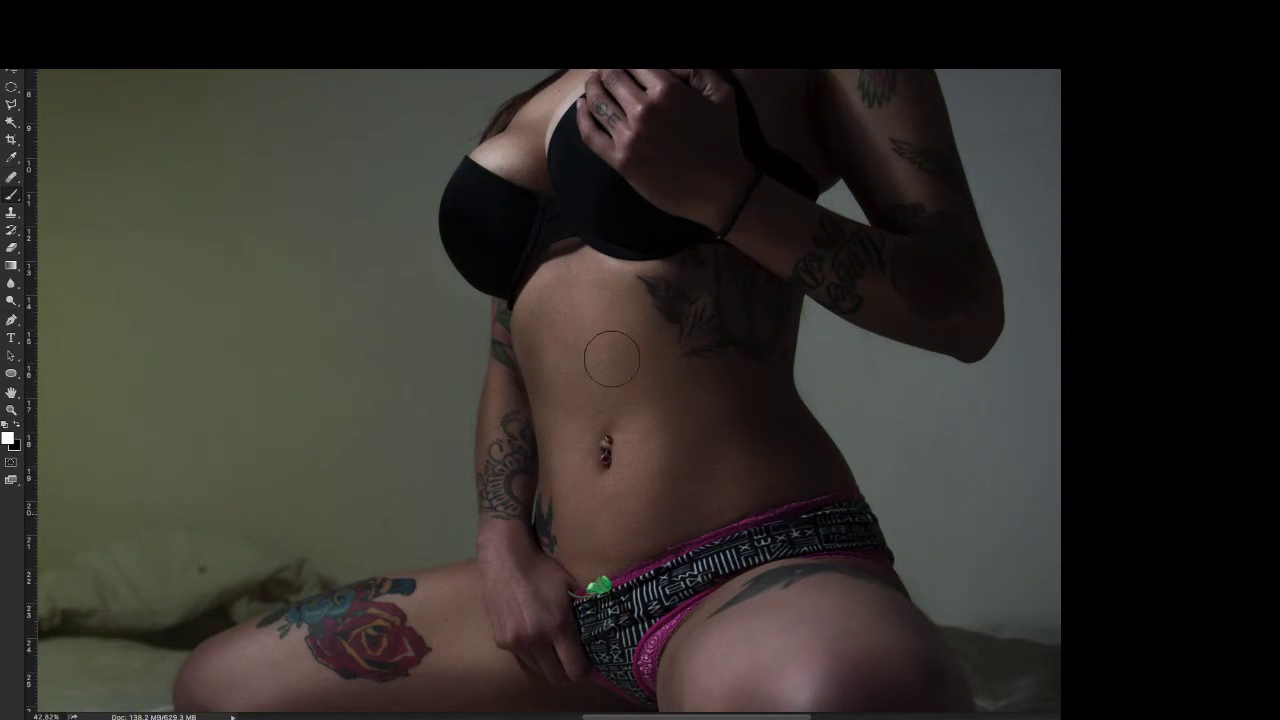
pyautogui.scroll(-3, 550, 390)
pyautogui.scroll(1, 550, 390)
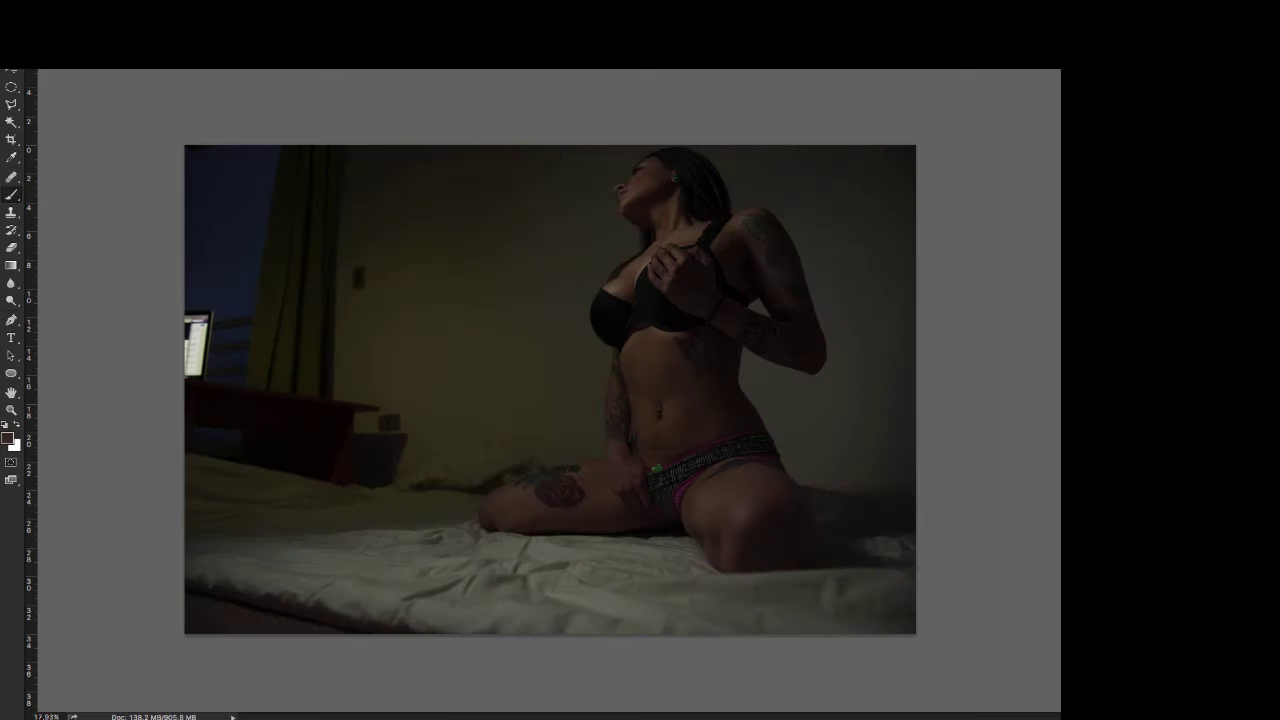
# Sharpen fine detail with a 0,4-pixel High Pass filter
pyautogui.click(450, 335)
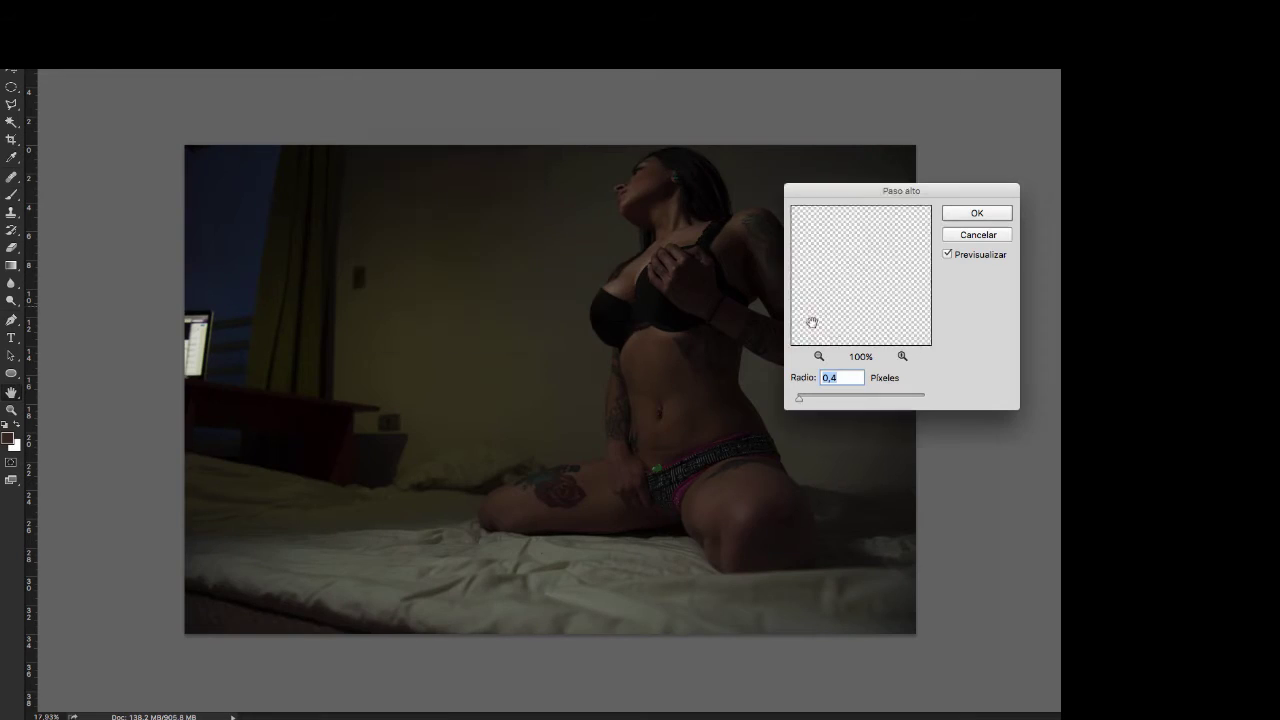
pyautogui.press('Return')
pyautogui.click(898, 323)
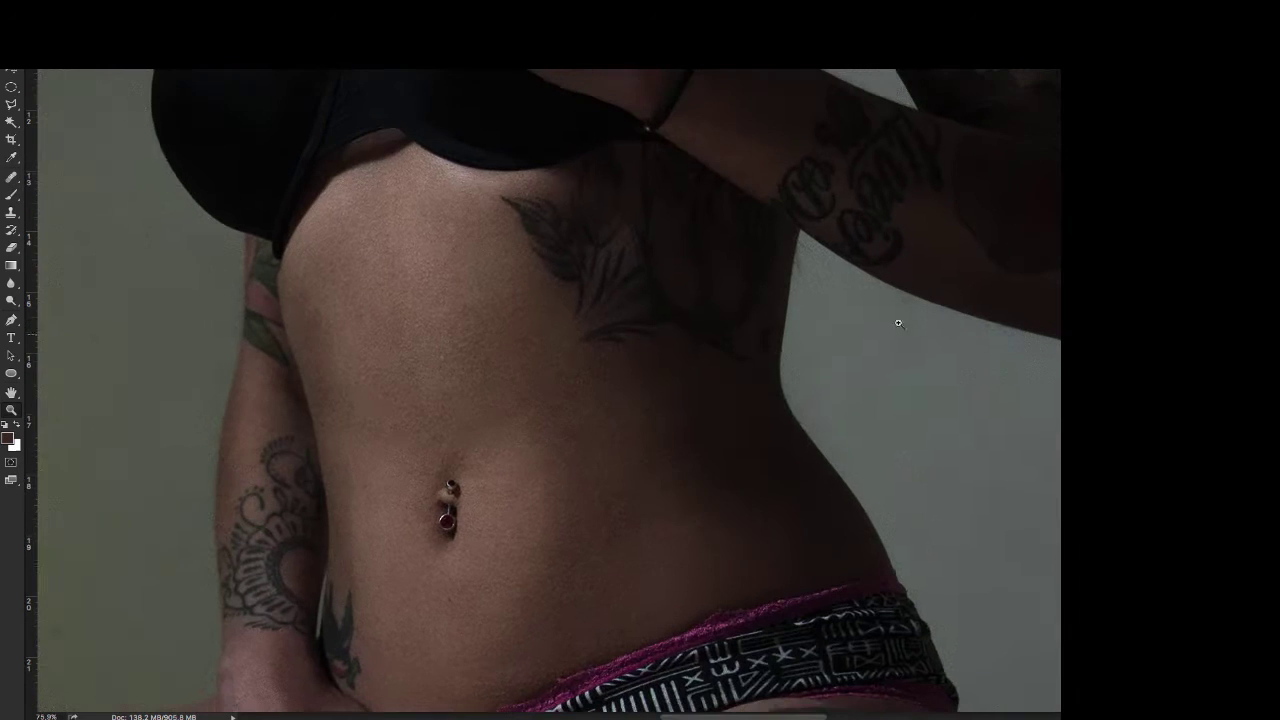
pyautogui.hotkey('ctrl', '0')
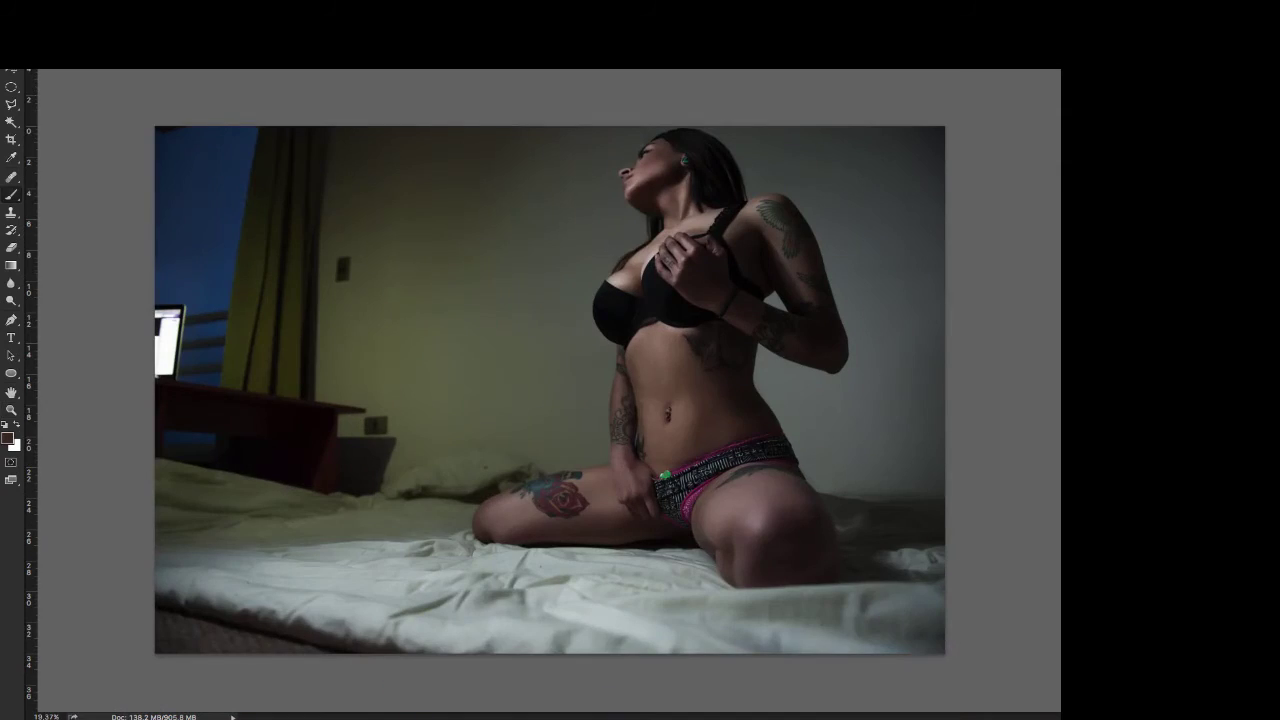
# Crop the photo with a new crop frame
pyautogui.press('c')
pyautogui.moveTo(550, 126); pyautogui.dragTo(550, 113)
pyautogui.press('Return')
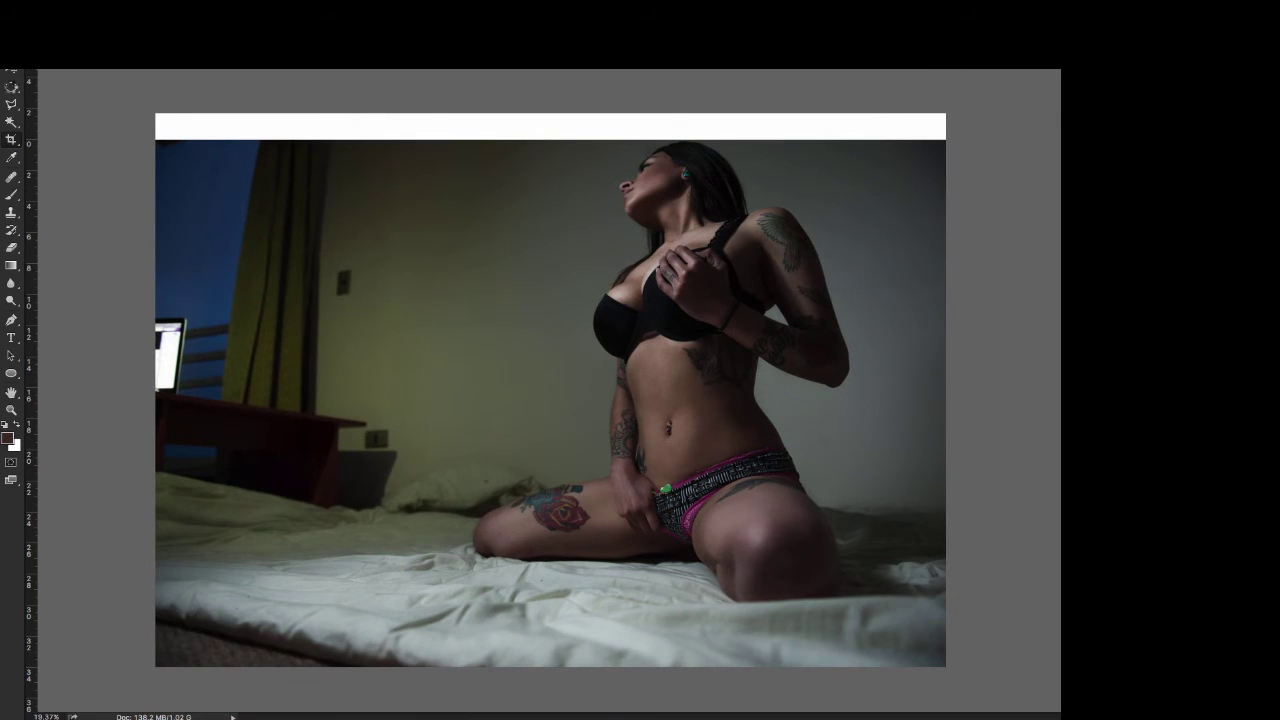
# Content-Aware Fill the blank white strip along the top of the photo
pyautogui.rightClick(11, 87)
pyautogui.click(90, 82)
pyautogui.moveTo(154, 112); pyautogui.dragTo(946, 139)
pyautogui.hotkey('shift', 'BackSpace')
pyautogui.press('Return')
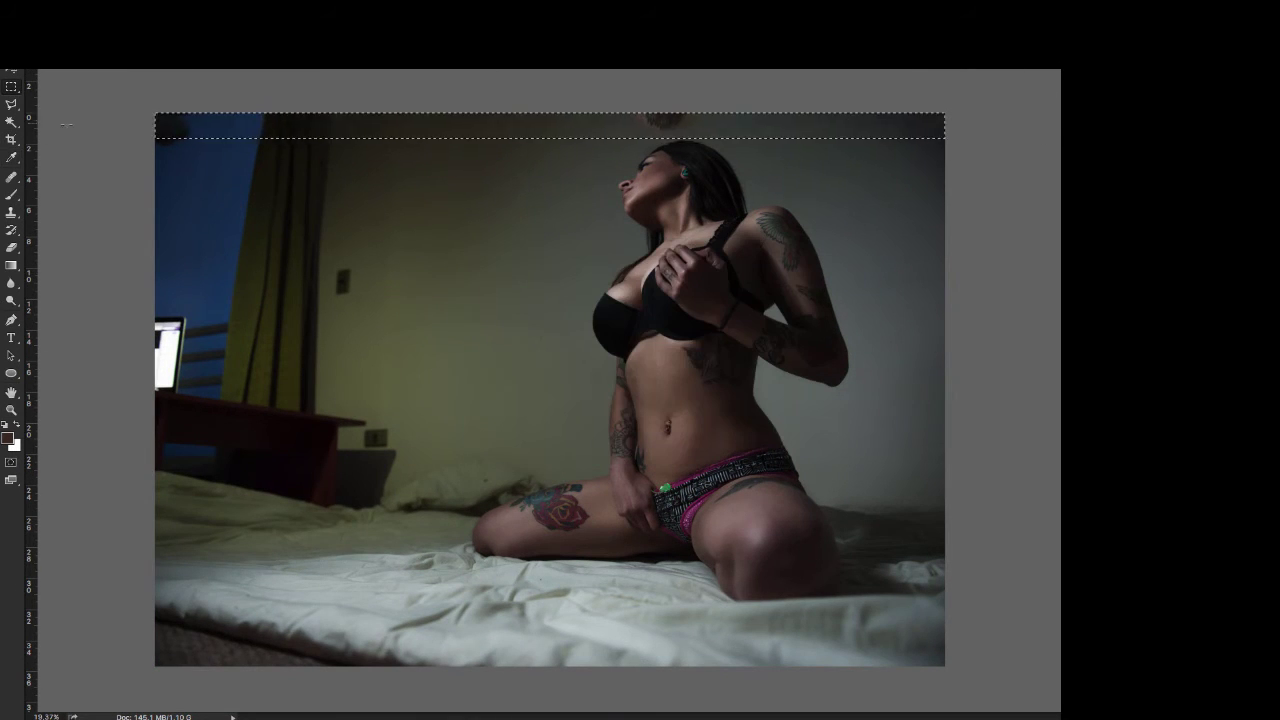
pyautogui.press('s')
pyautogui.hotkey('ctrl', 'd')
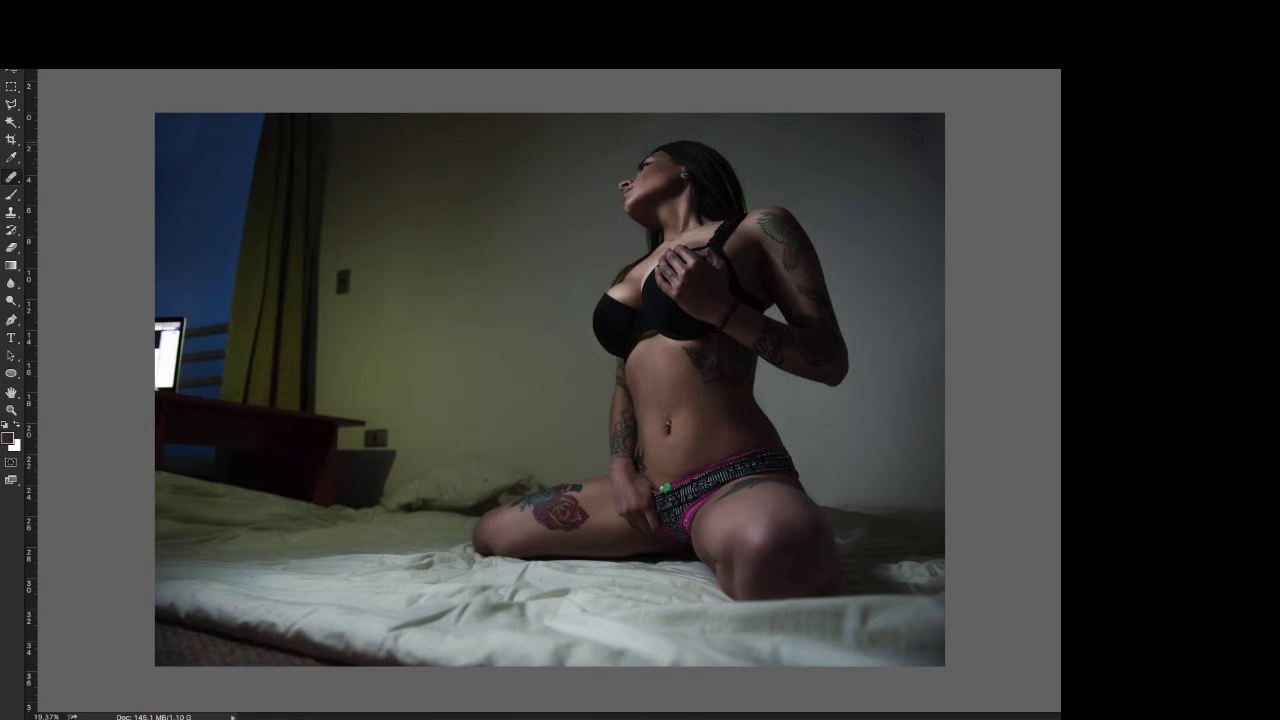
# Add an adjustment layer and mask it off the lower bedsheet in black
pyautogui.click(1000, 220)
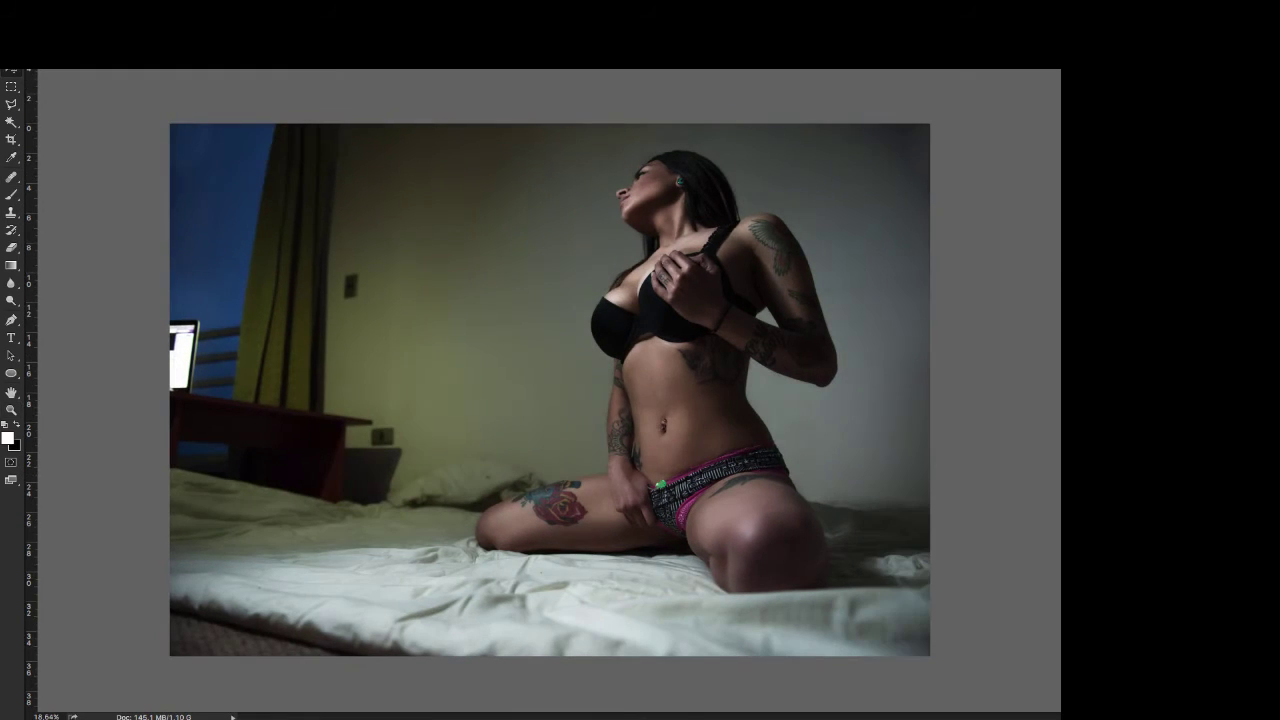
pyautogui.press('b')
pyautogui.press('x')
pyautogui.moveTo(717, 580); pyautogui.dragTo(123, 509)
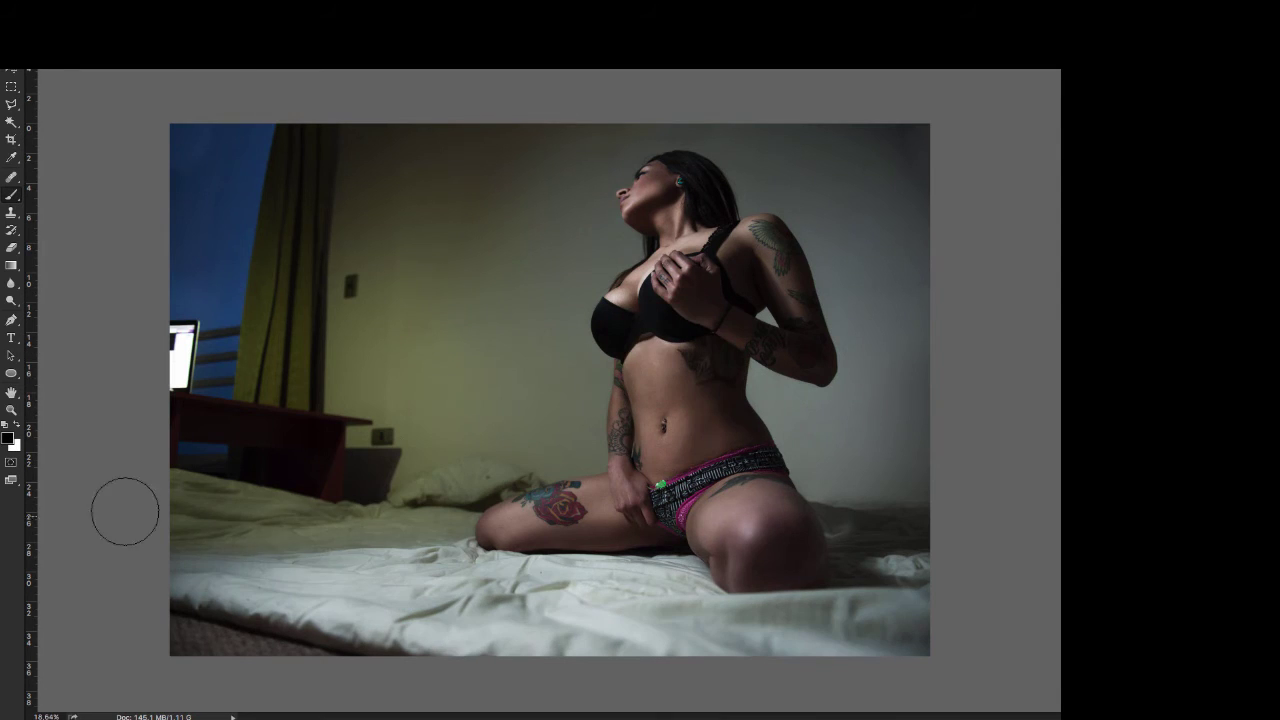
# Add a Hue/Saturation adjustment layer and resize the brush for the tattoo area
pyautogui.click(965, 248)
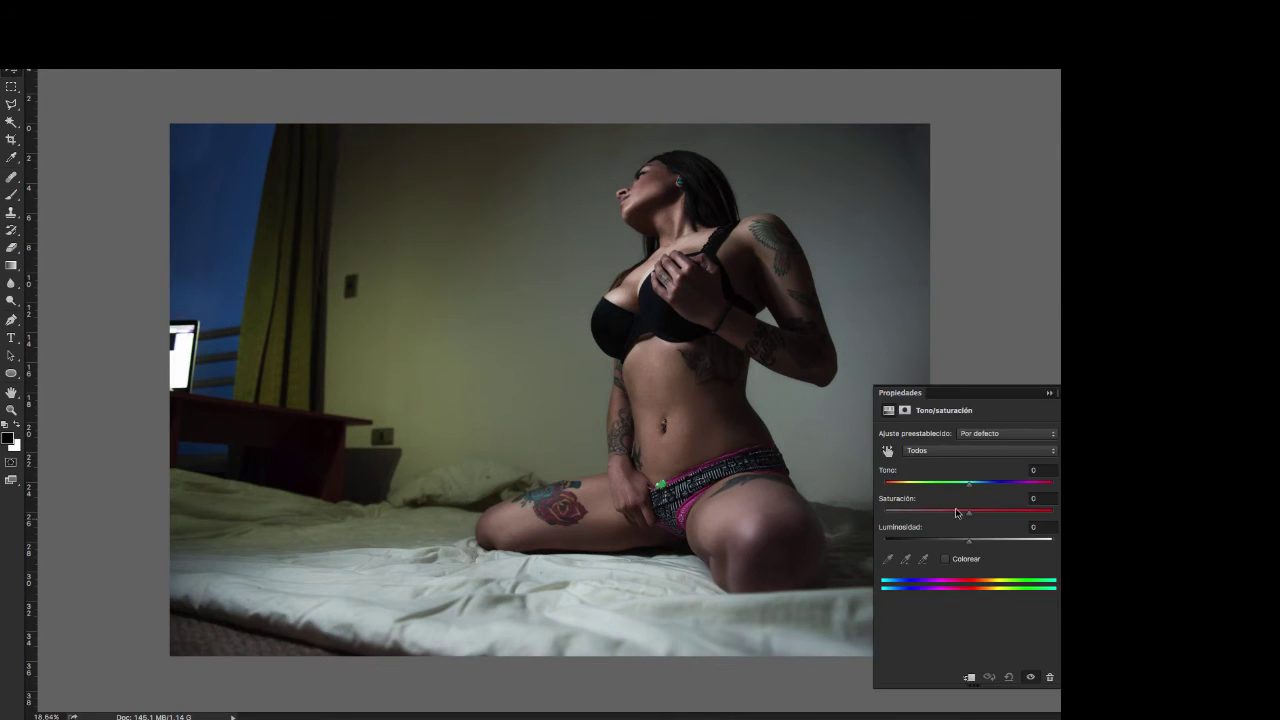
pyautogui.scroll(5, 766, 357)
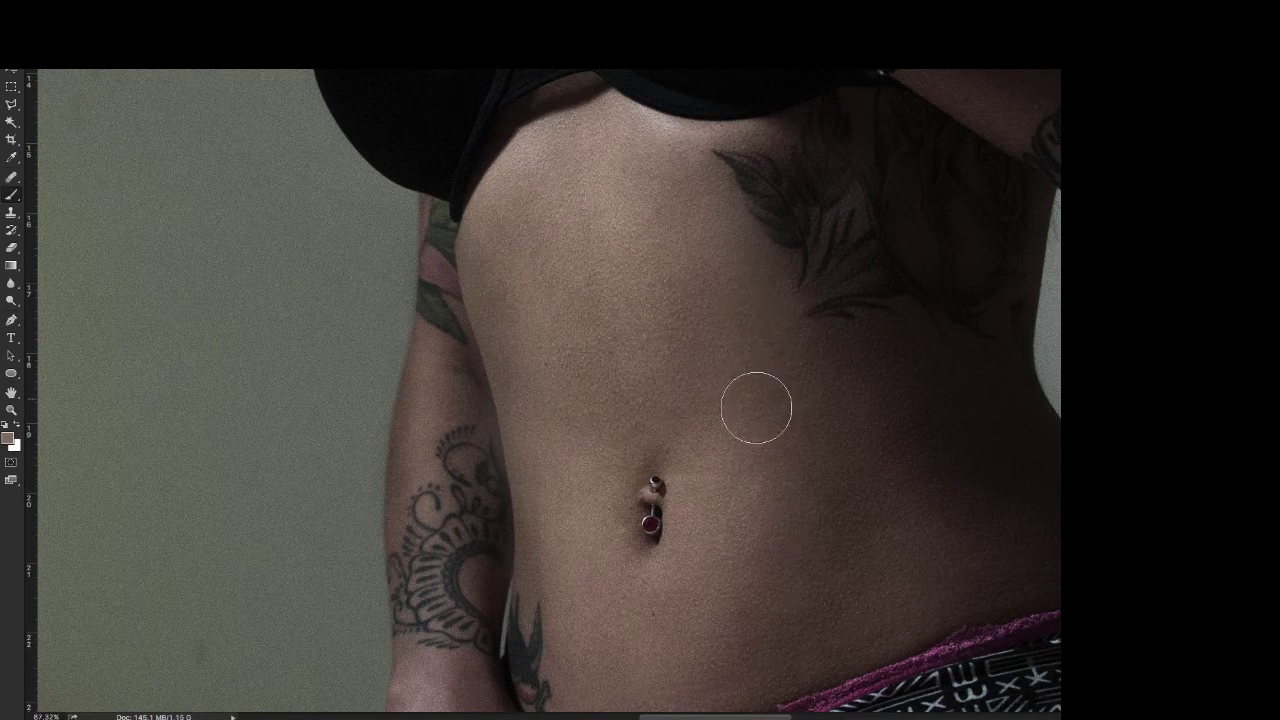
pyautogui.scroll(-3, 590, 410)
pyautogui.moveTo(314, 229); pyautogui.dragTo(340, 229)
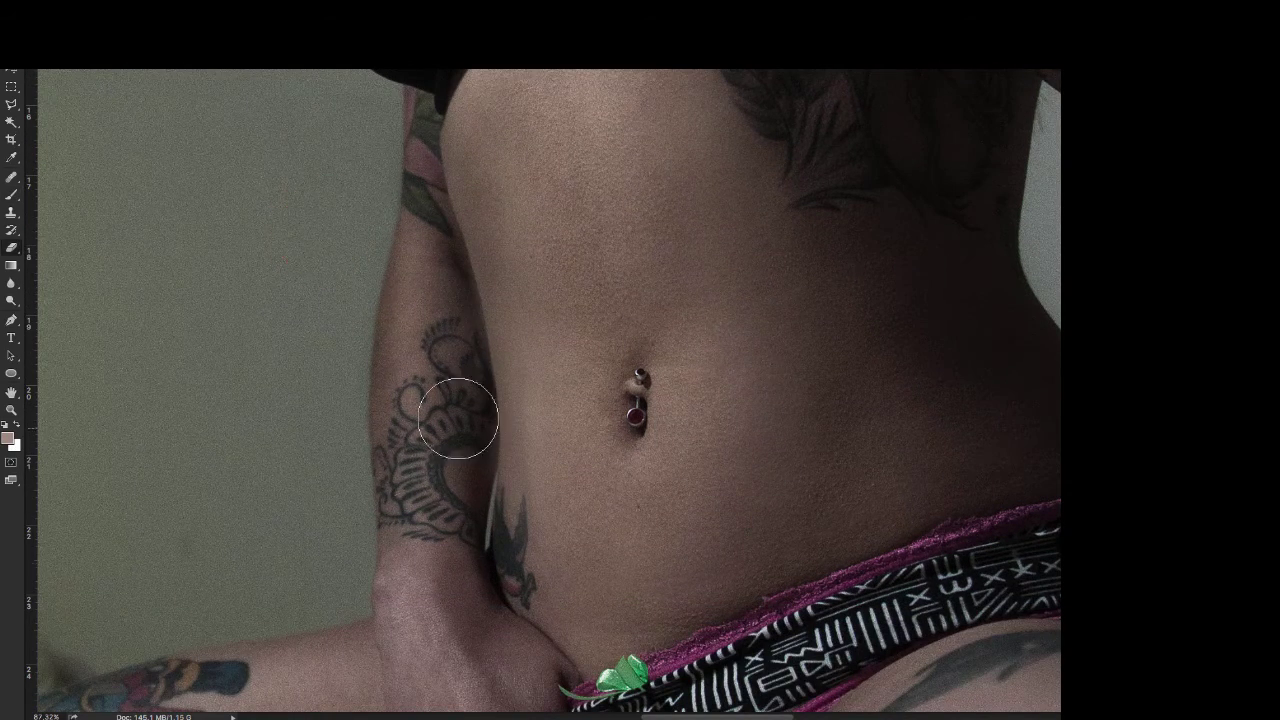
pyautogui.scroll(-5, 445, 485)
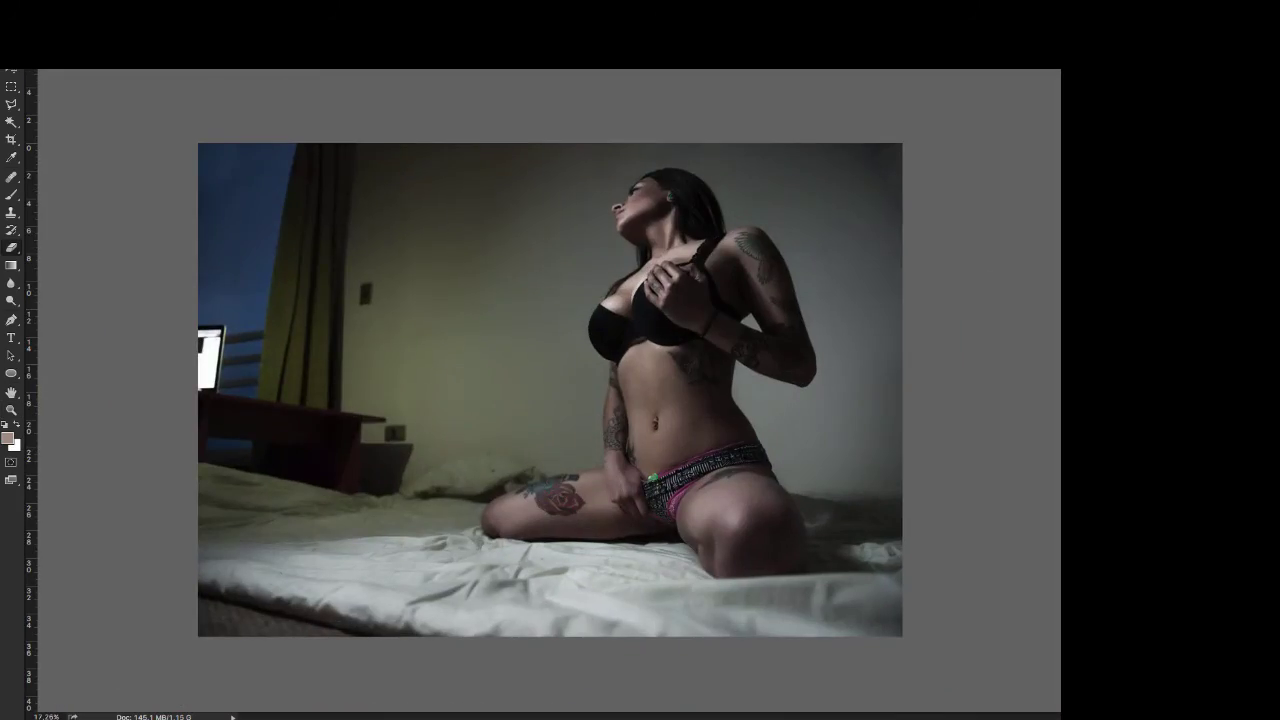
pyautogui.scroll(1, 695, 185)
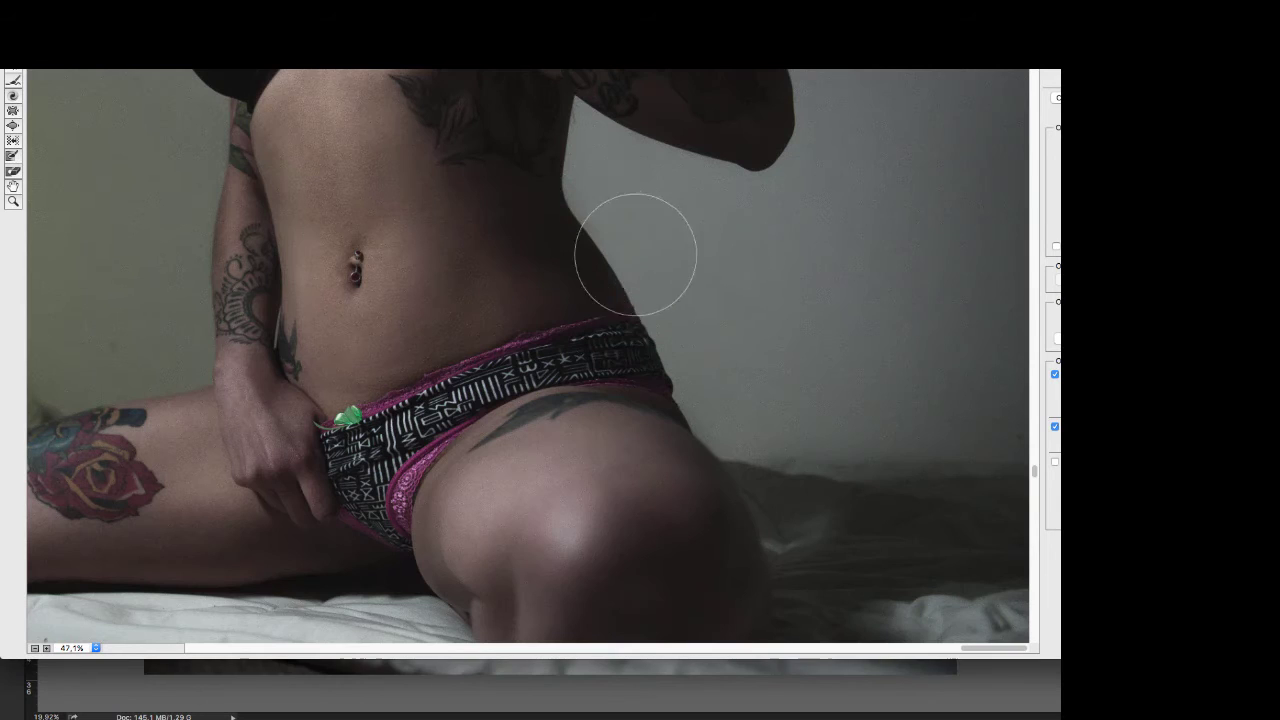
# Forward Warp the waist inward and reshape the hip edge in Liquify
pyautogui.moveTo(636, 254)
pyautogui.mouseDown()
pyautogui.moveTo(623, 286)
pyautogui.moveTo(591, 223)
pyautogui.mouseUp()
pyautogui.press('[')
pyautogui.press('[')
pyautogui.press('[')
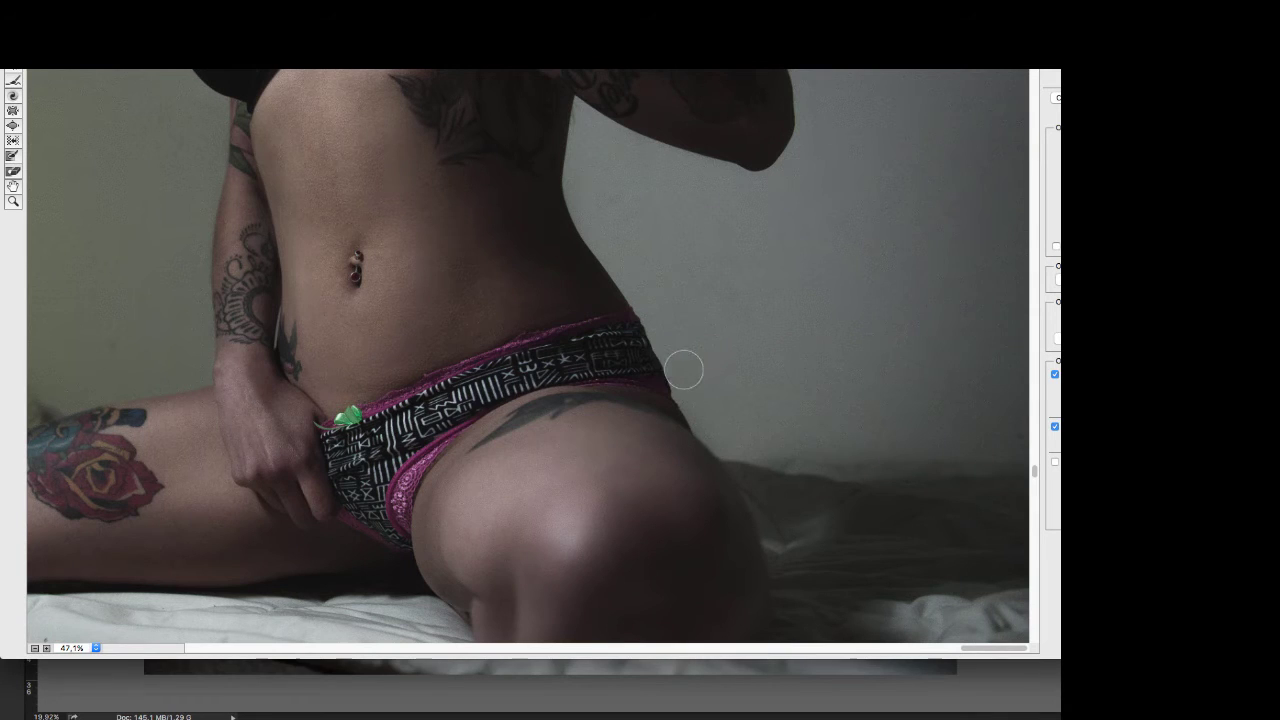
pyautogui.moveTo(637, 354); pyautogui.dragTo(700, 389)
pyautogui.moveTo(394, 230); pyautogui.dragTo(420, 700)
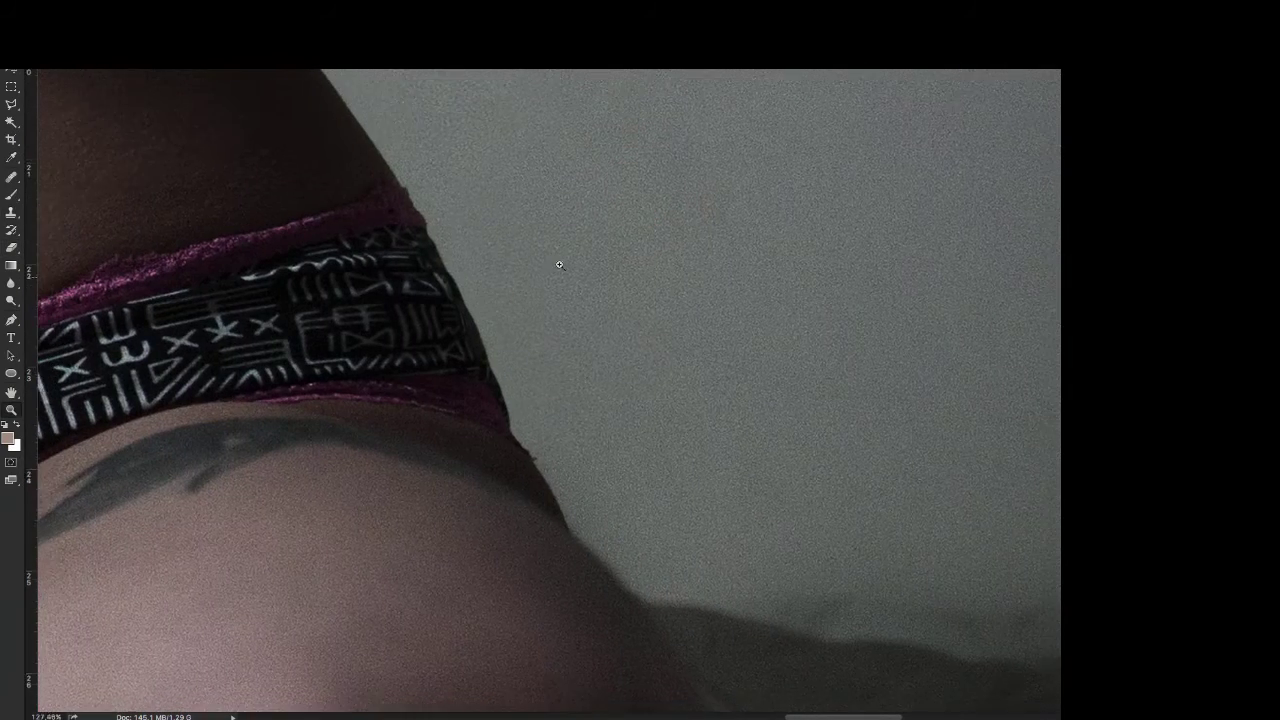
pyautogui.hotkey('ctrl', '0')
pyautogui.click(414, 77)
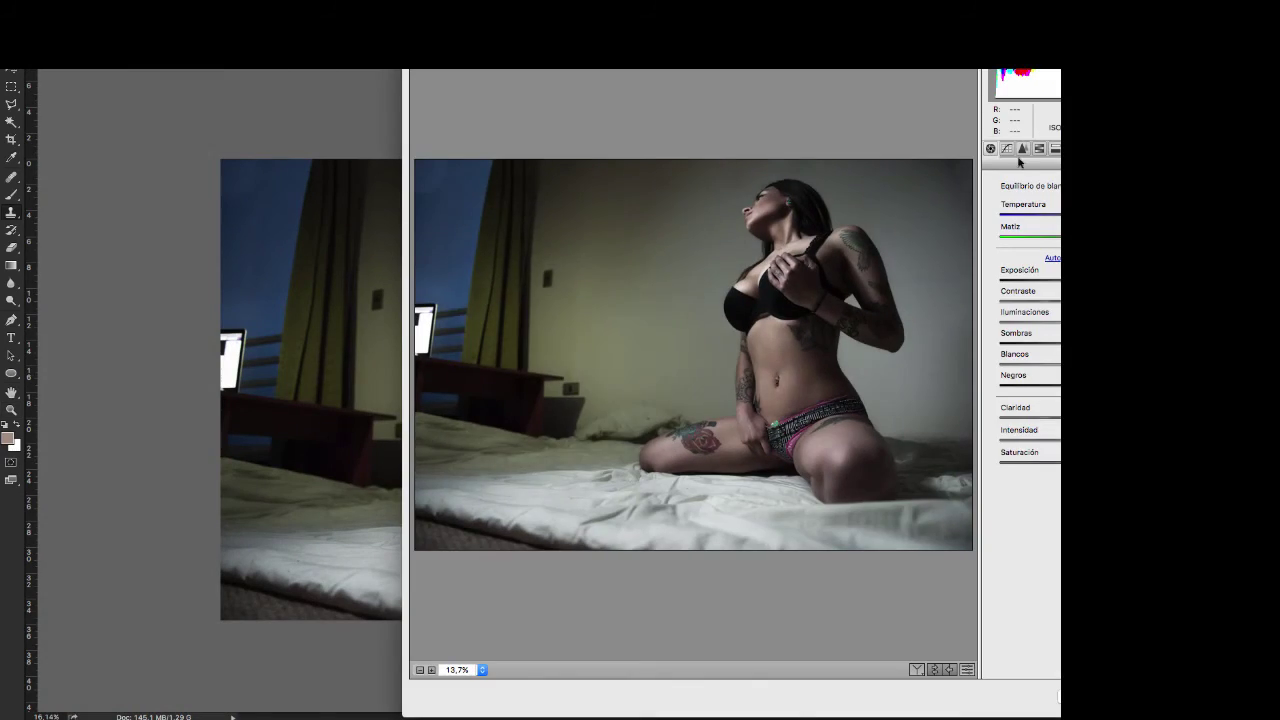
# Sharpen in Camera Raw's Detail tab, then crop away the curved transparent edges
pyautogui.click(1006, 148)
pyautogui.click(1022, 148)
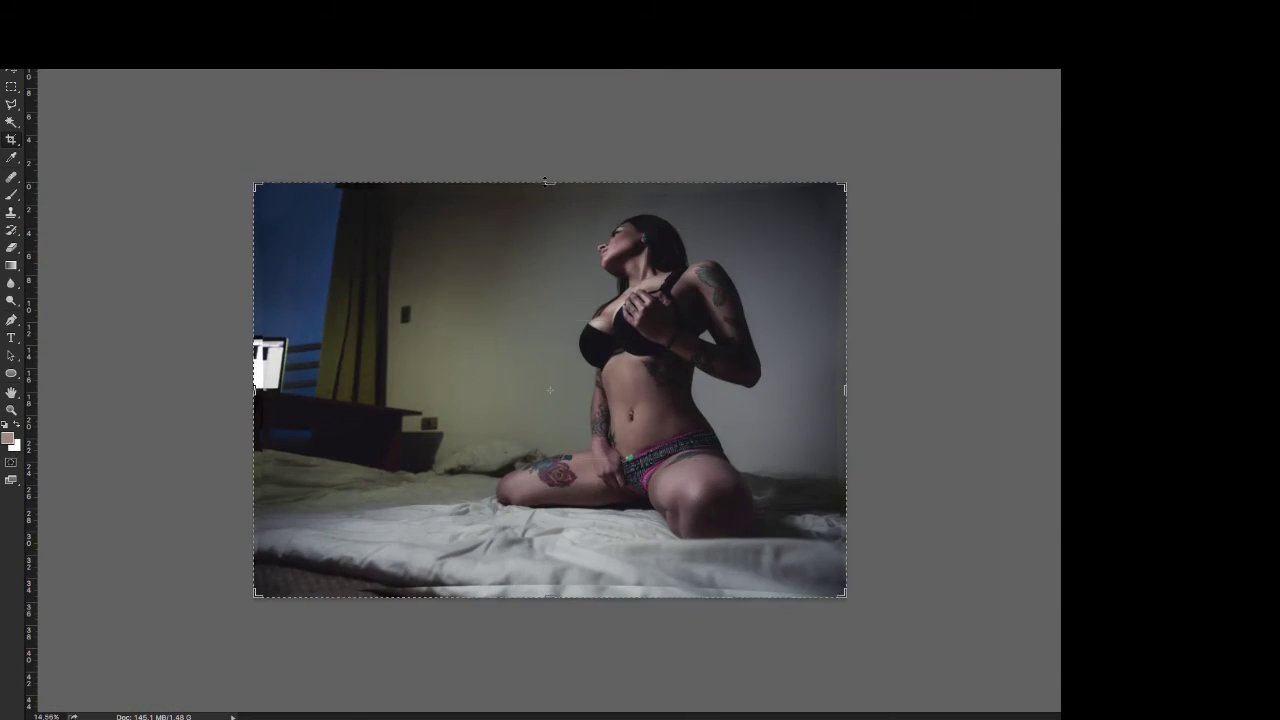
pyautogui.moveTo(545, 183); pyautogui.dragTo(545, 196)
pyautogui.moveTo(255, 390); pyautogui.dragTo(290, 390)
pyautogui.moveTo(846, 390); pyautogui.dragTo(814, 390)
pyautogui.press('Return')
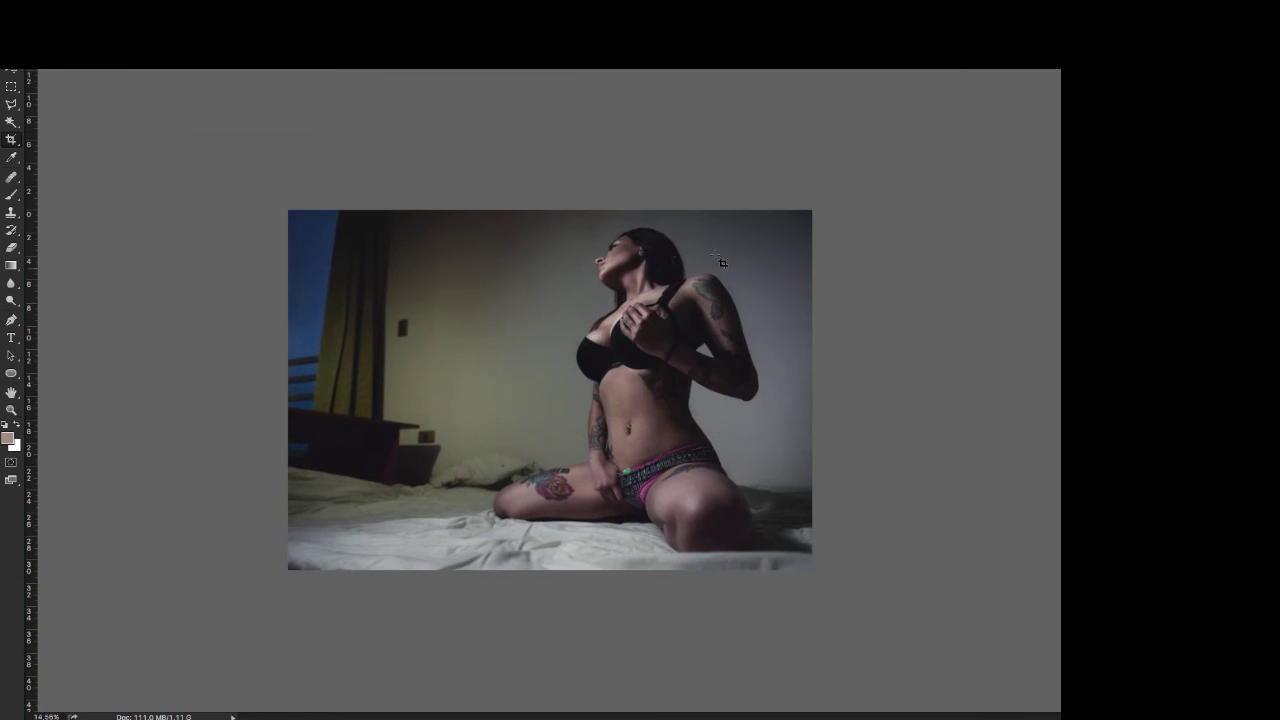
pyautogui.press('z')
pyautogui.scroll(2, 550, 390)
# Smooth the skin with the Portraiture plugin
pyautogui.click(995, 223)
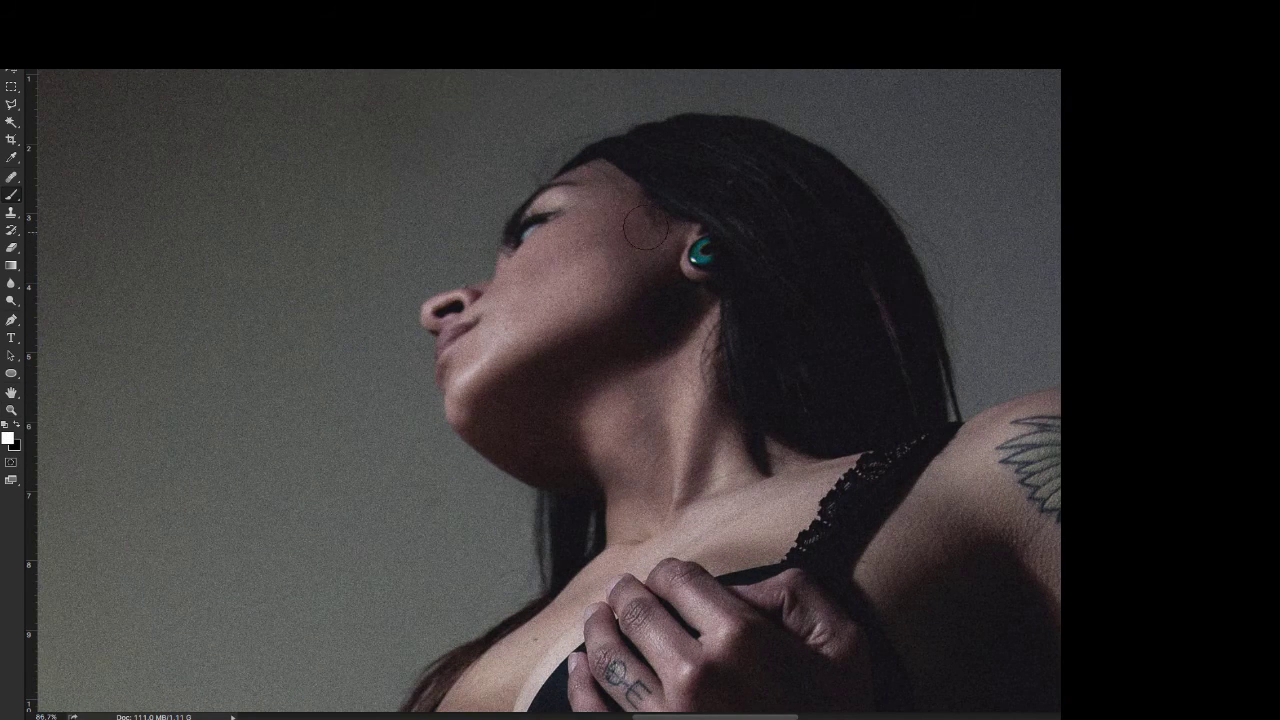
pyautogui.hotkey('ctrl', '0')
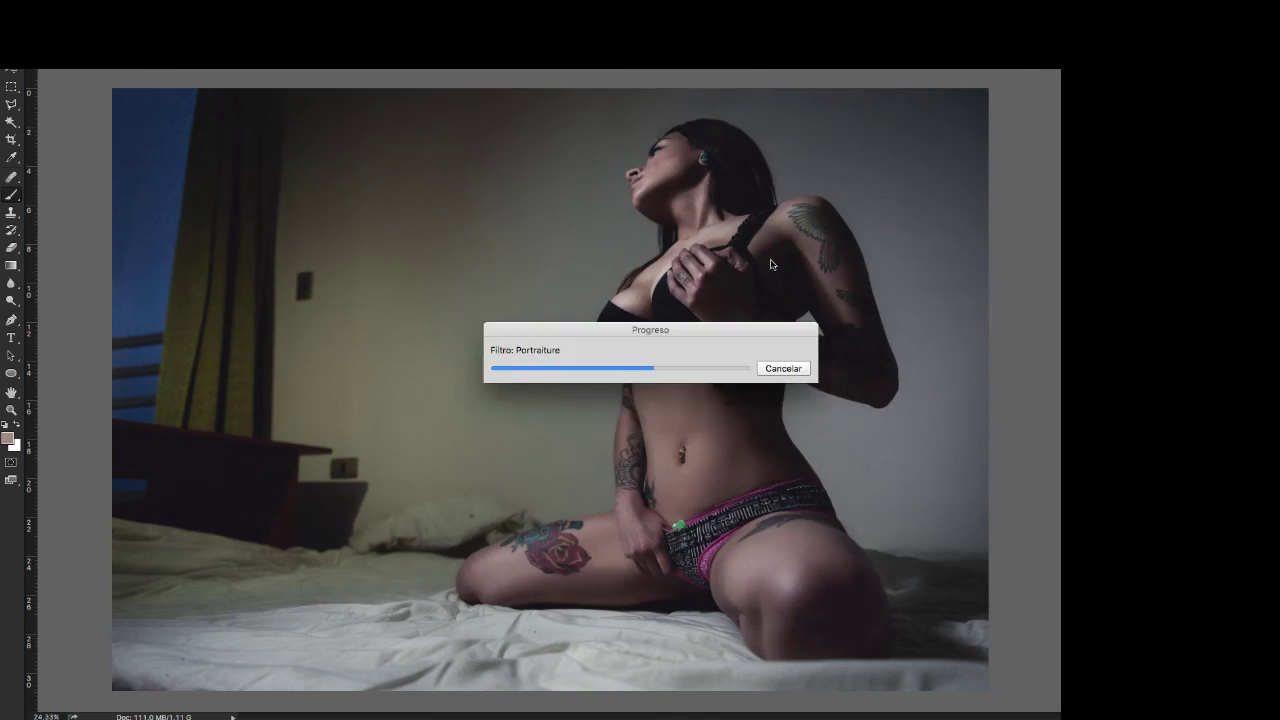
pyautogui.scroll(5, 728, 445)
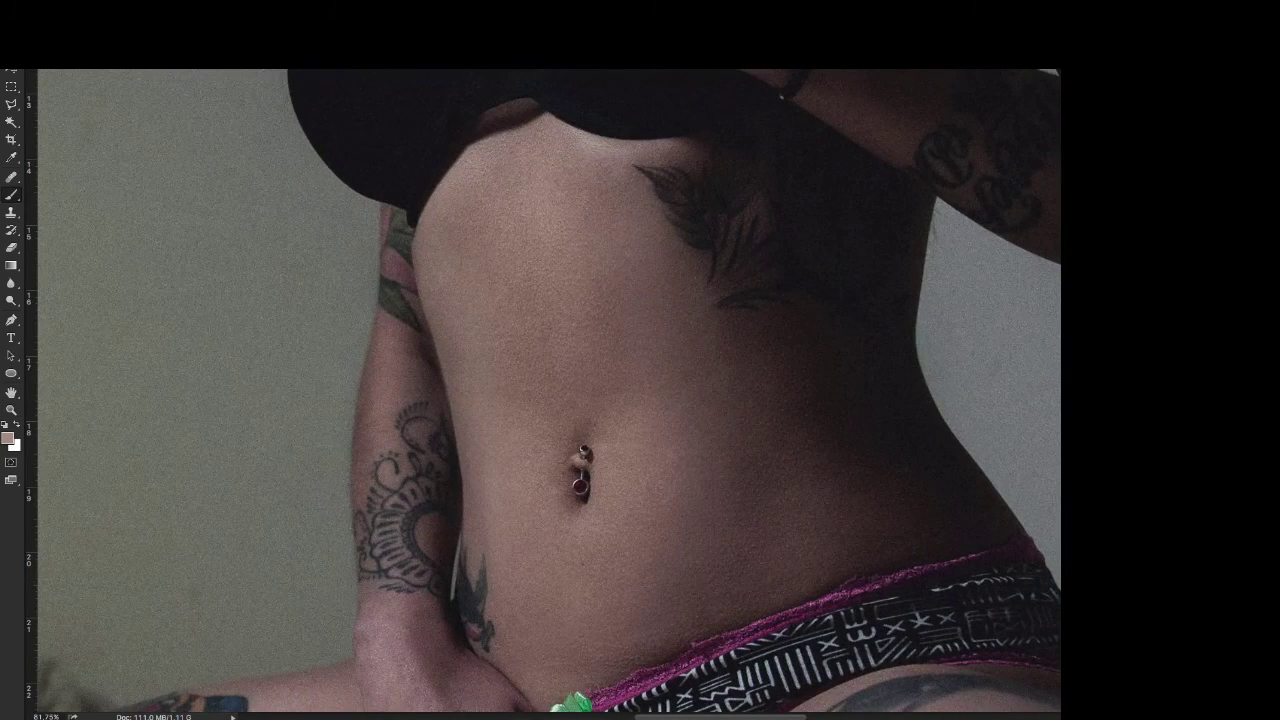
pyautogui.hotkey('ctrl', '0')
# Apply Enfoque suavizado at 106%, 1,4 px radius, 10% noise reduction, then rerun it
pyautogui.click(580, 276)
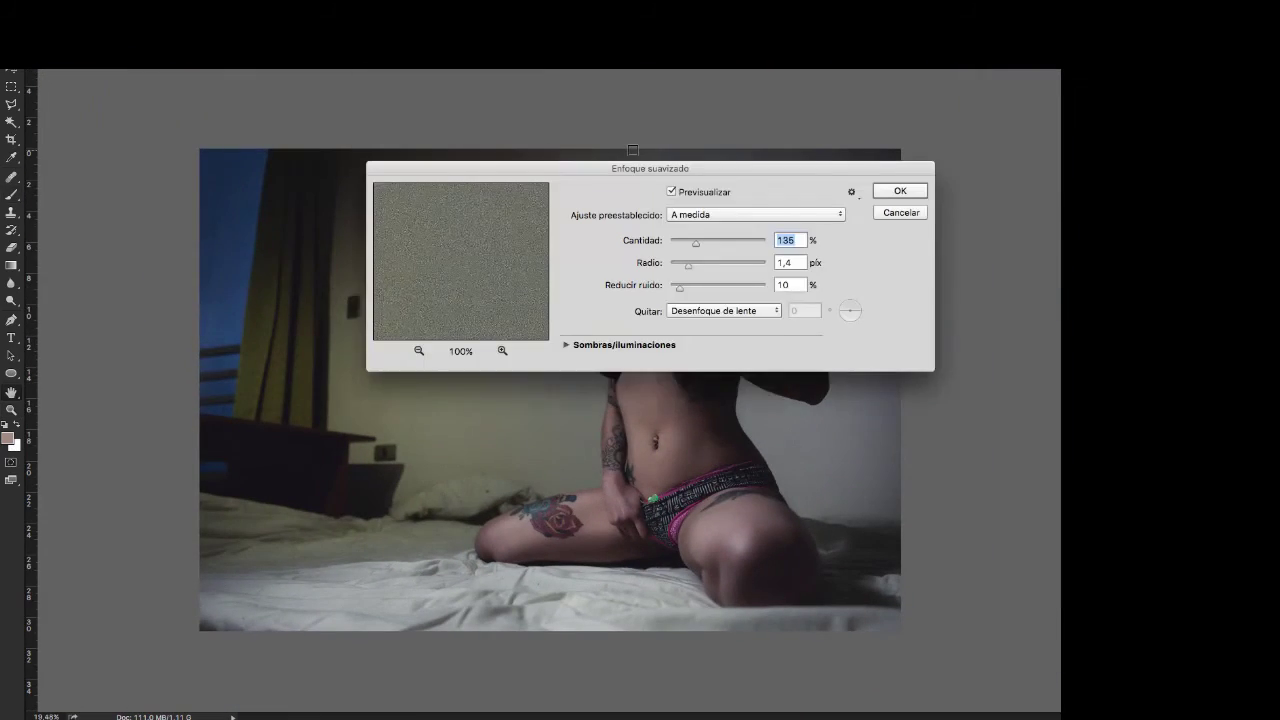
pyautogui.moveTo(650, 168); pyautogui.dragTo(675, 331)
pyautogui.click(655, 297)
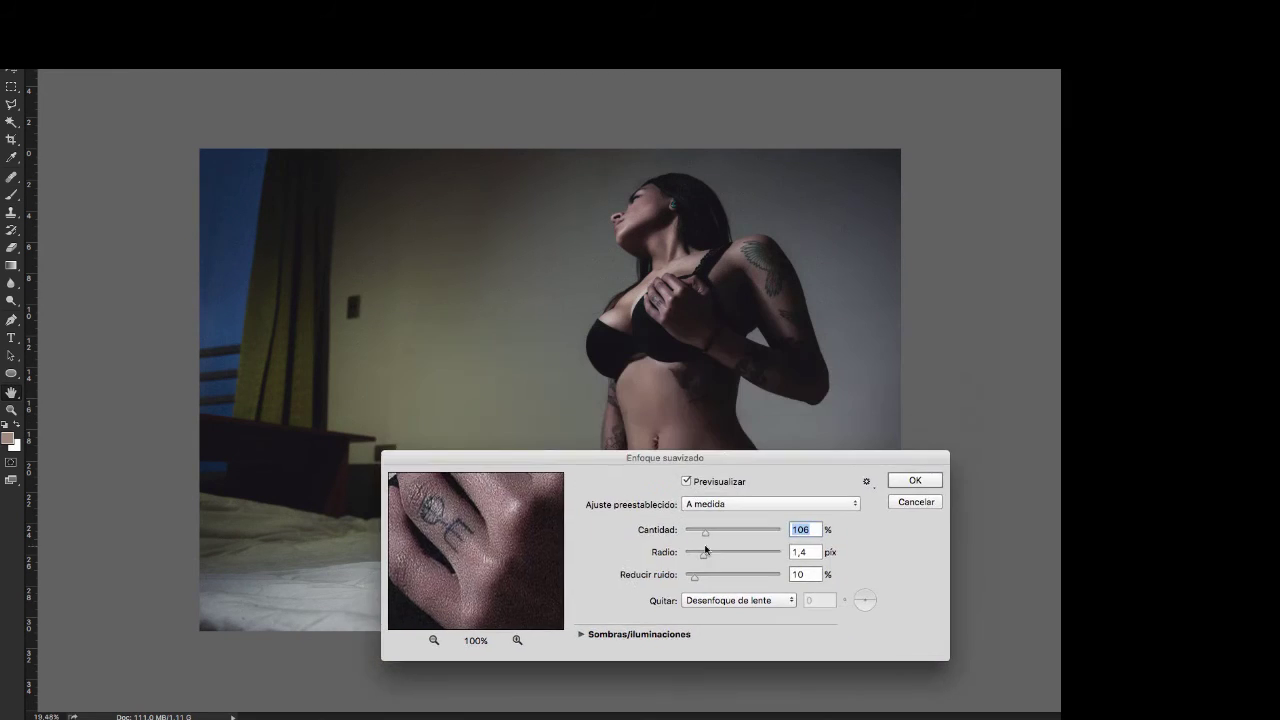
pyautogui.press('Return')
pyautogui.press('b')
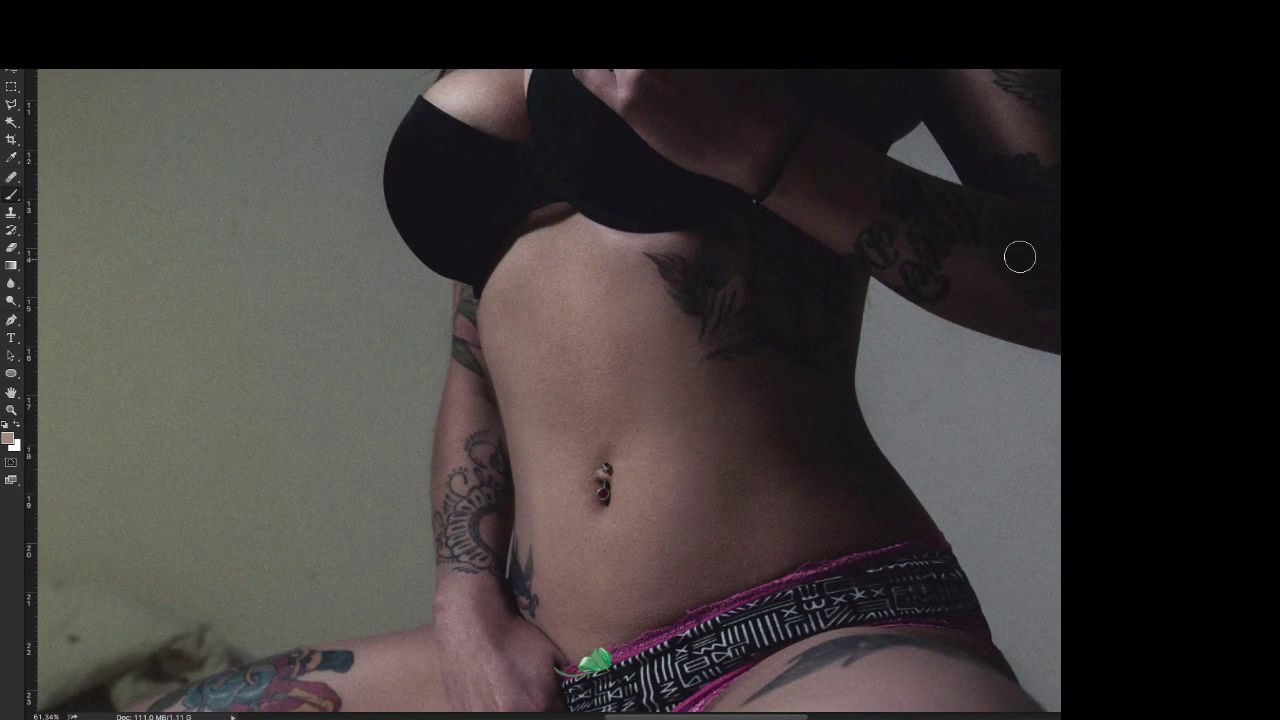
pyautogui.hotkey('ctrl', 'f')
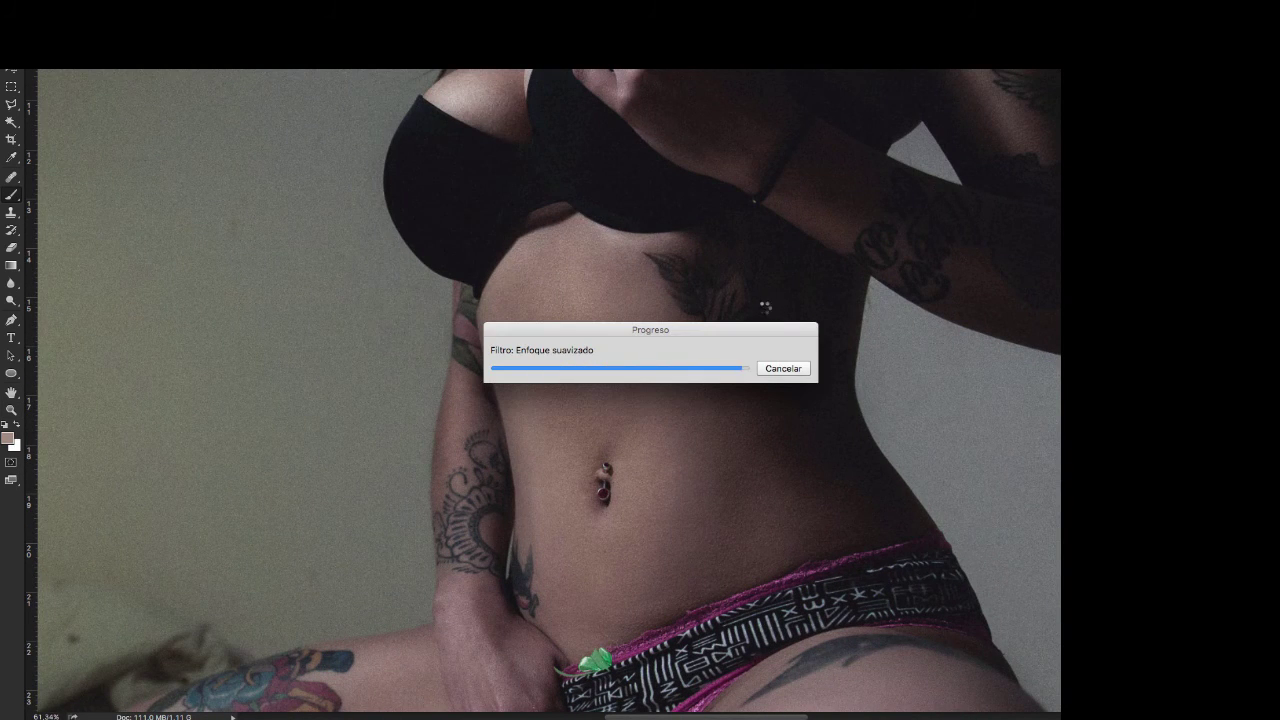
# Open the recent signature file firma web.png, keeping its embedded colour profile
pyautogui.scroll(-5, 771, 310)
pyautogui.click(115, 60)
pyautogui.click(342, 243)
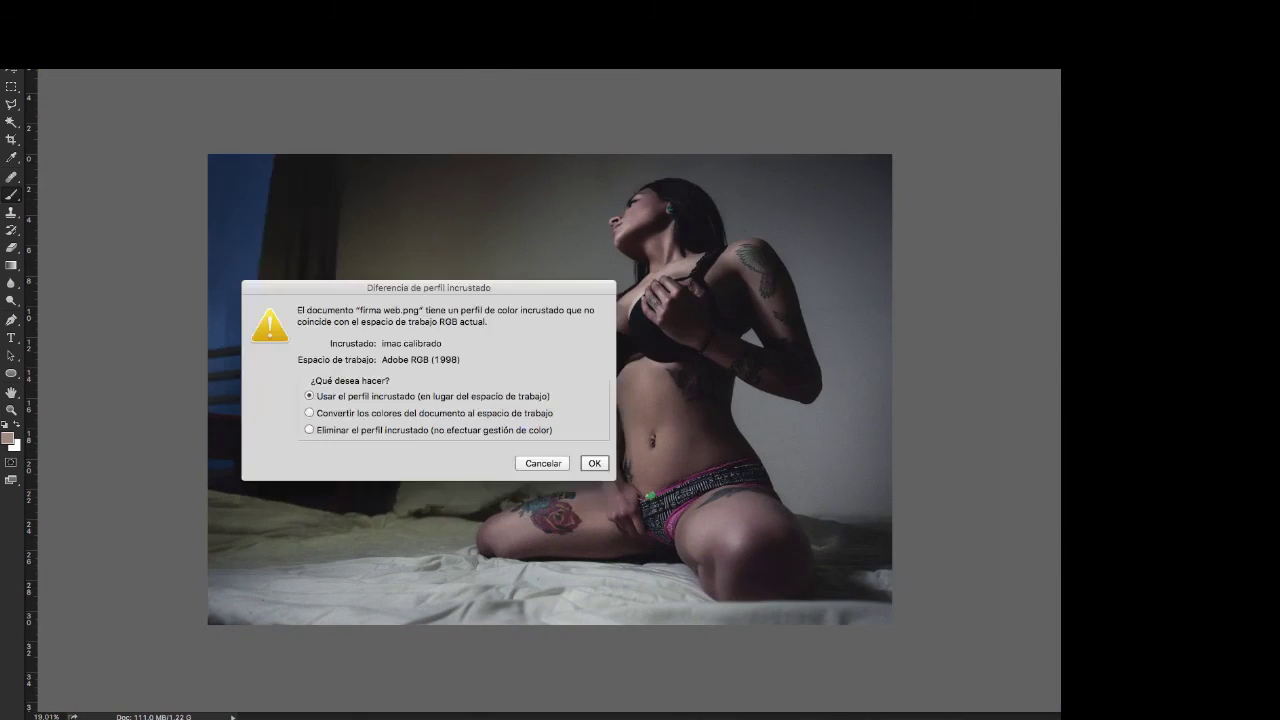
pyautogui.press('Return')
pyautogui.press('Return')
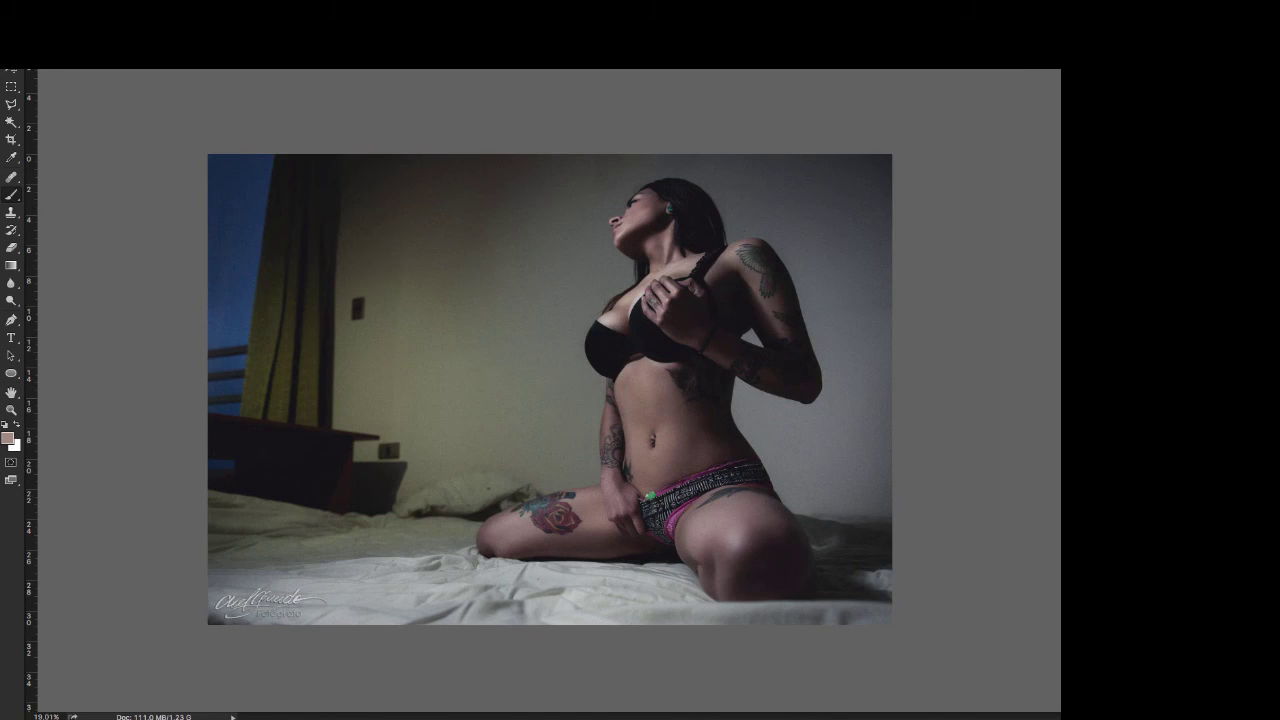
pyautogui.scroll(2, 550, 390)
pyautogui.scroll(2, 550, 390)
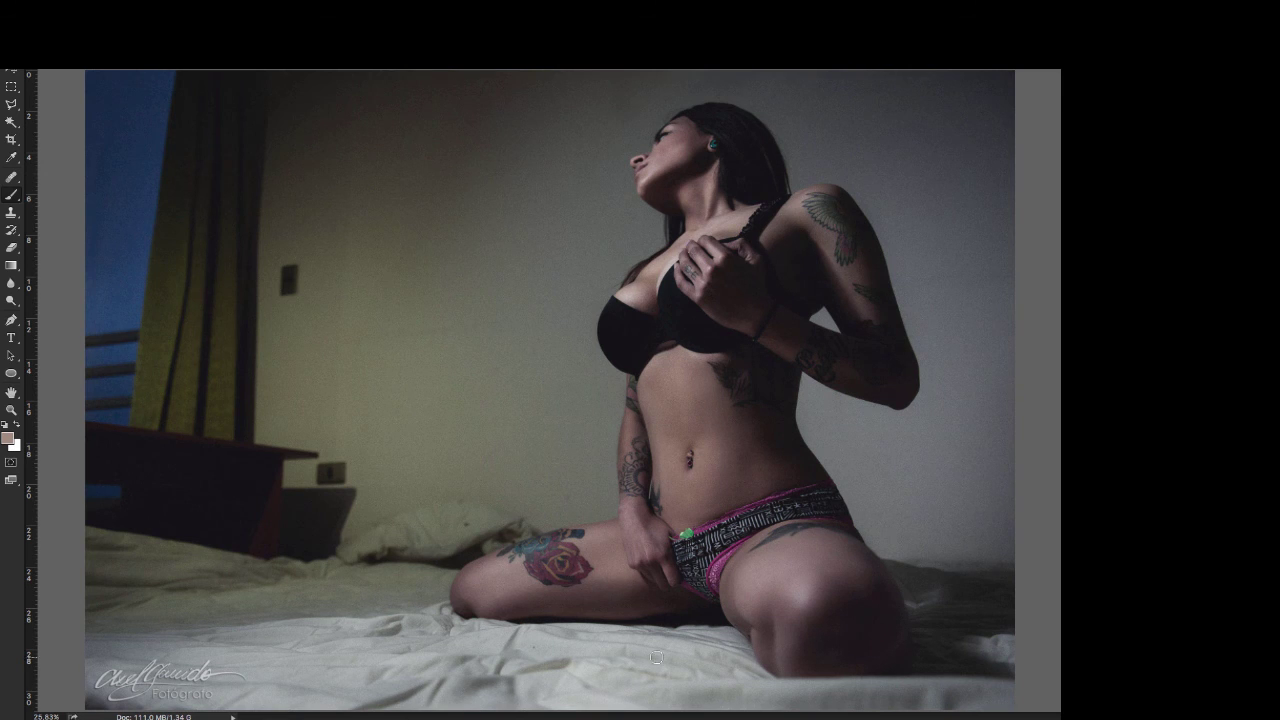
# Save for Web as a 2048 px wide JPEG at quality 100
pyautogui.hotkey('ctrl', 'alt', 'shift', 's')
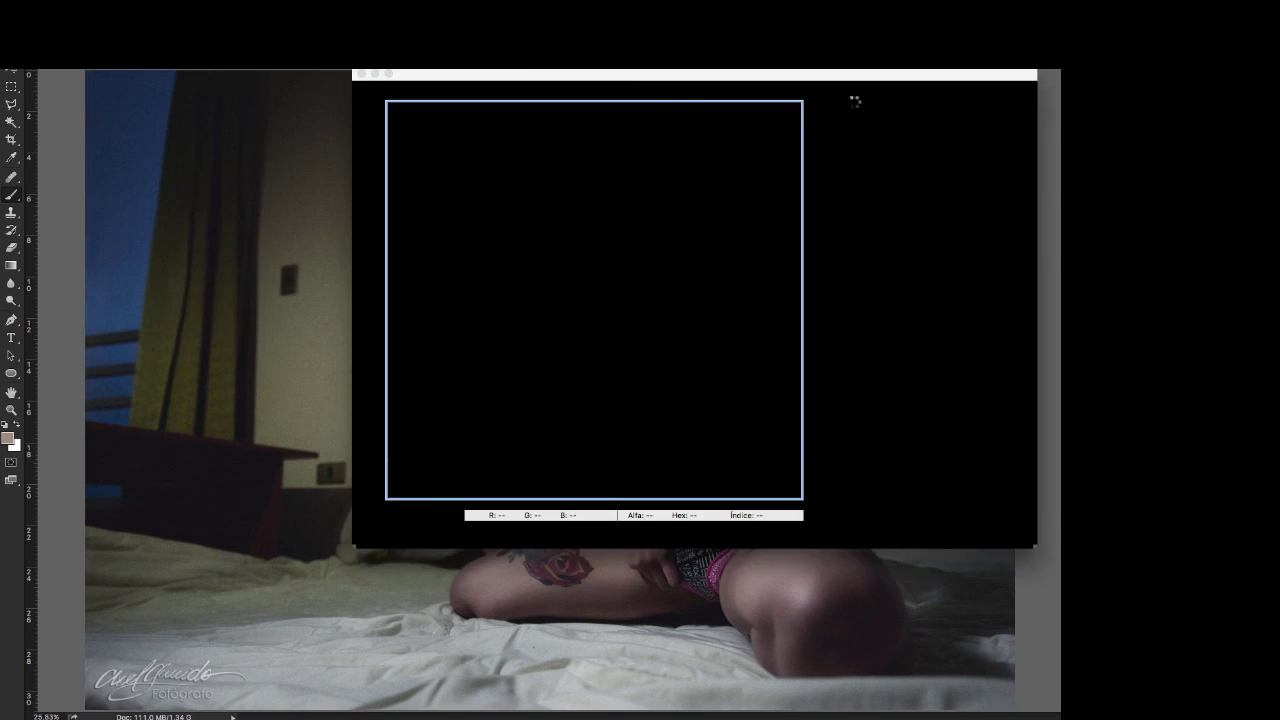
pyautogui.write('2048')
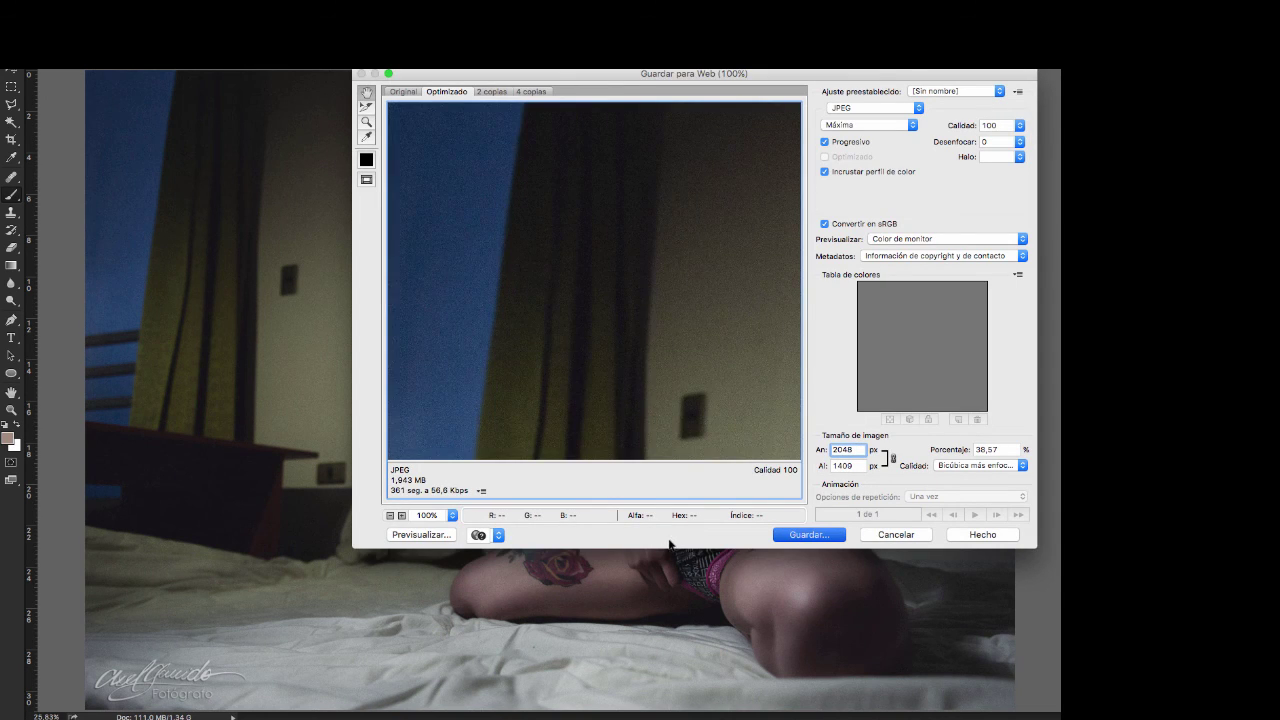
pyautogui.click(809, 534)
pyautogui.press('Return')
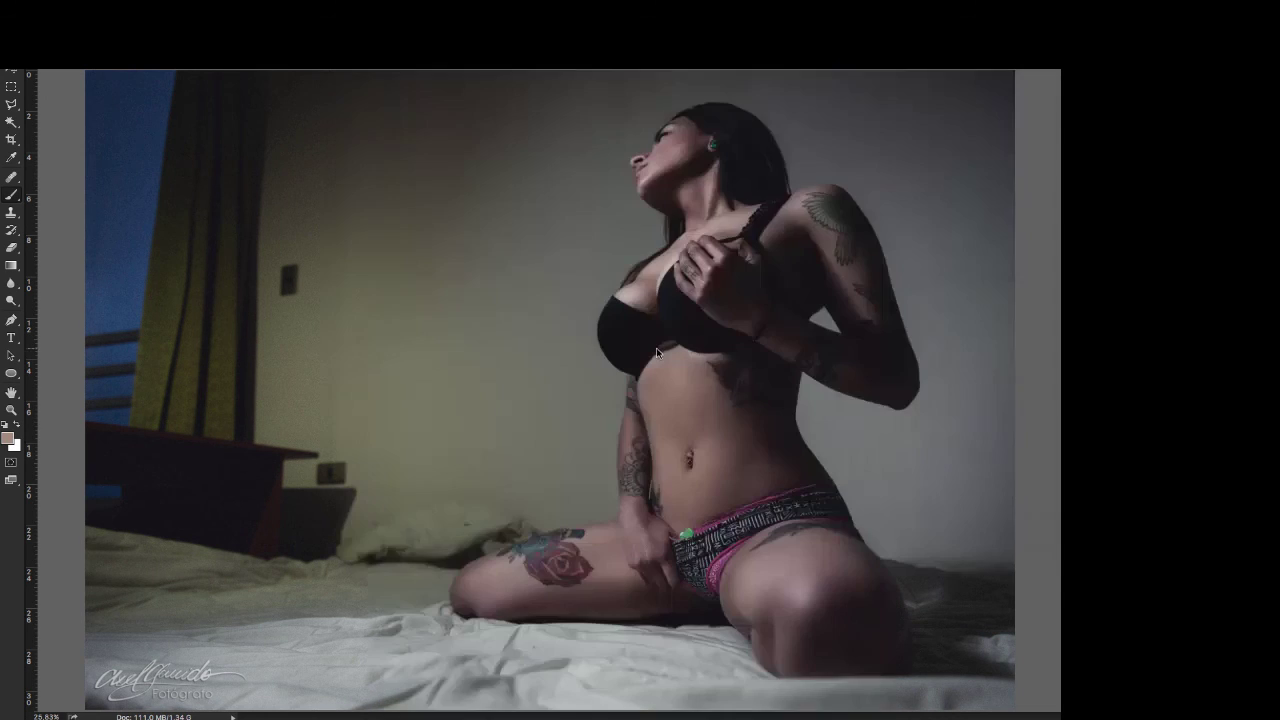